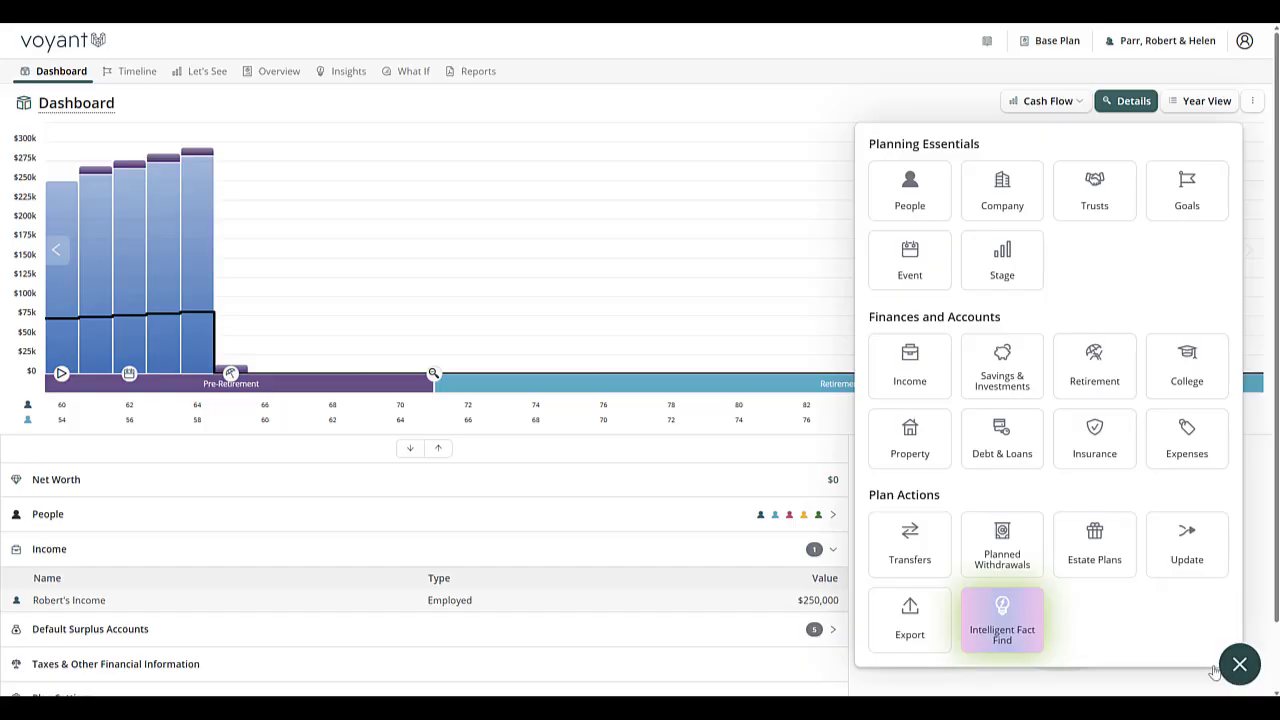
# Start a new stock grant named "RSU's -" plus the owner's first name, keeping the Restricted Stock Unit grant type.
pyautogui.click(1020, 375)
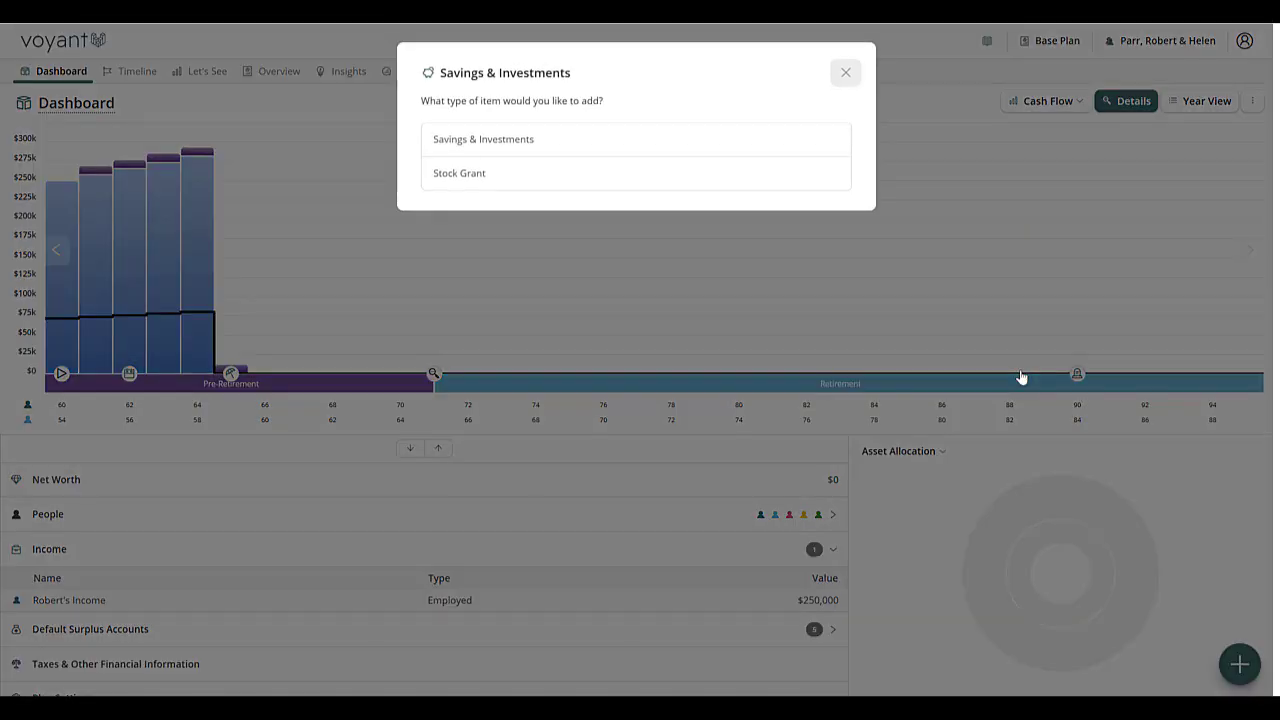
pyautogui.click(629, 176)
pyautogui.click(559, 241)
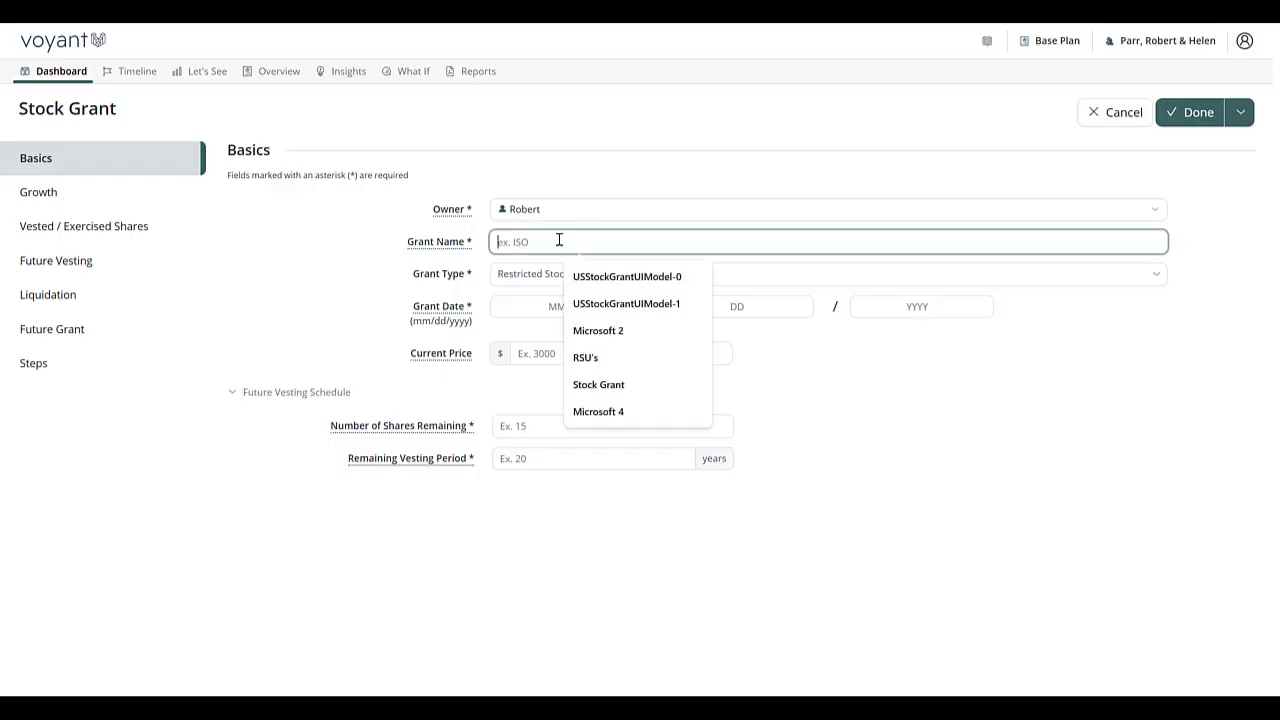
pyautogui.write('RSU')
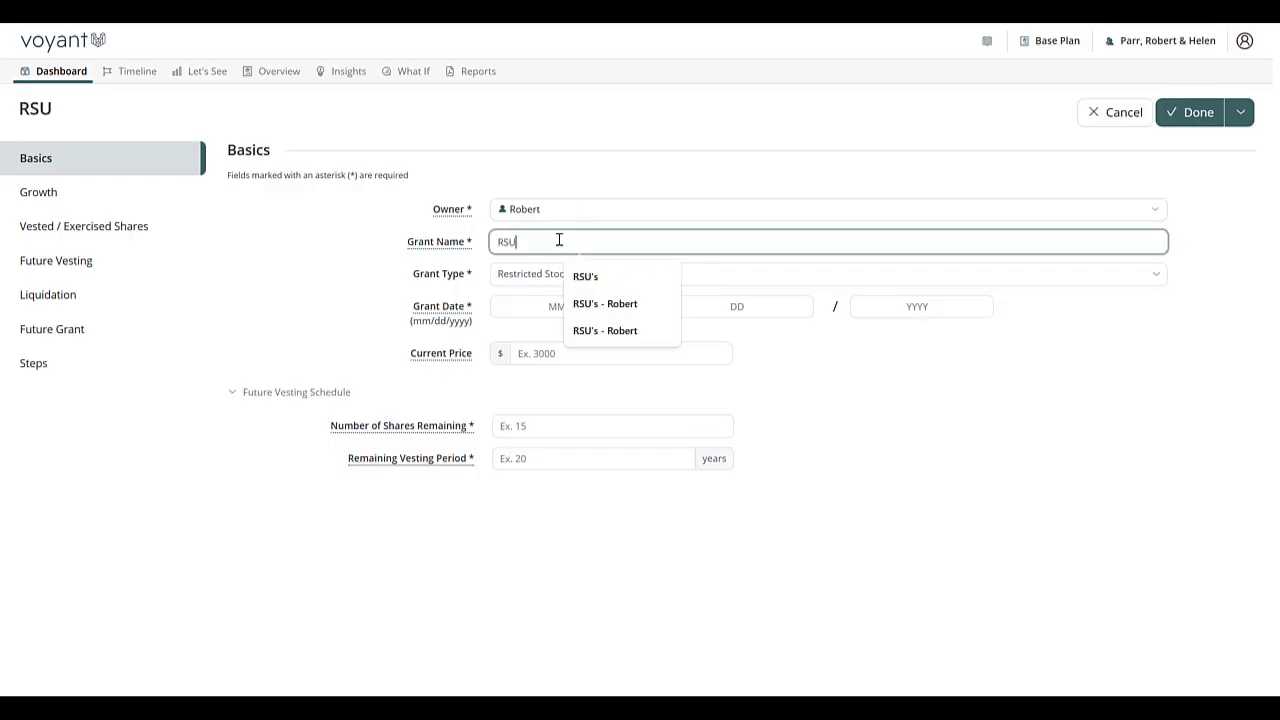
pyautogui.click(656, 311)
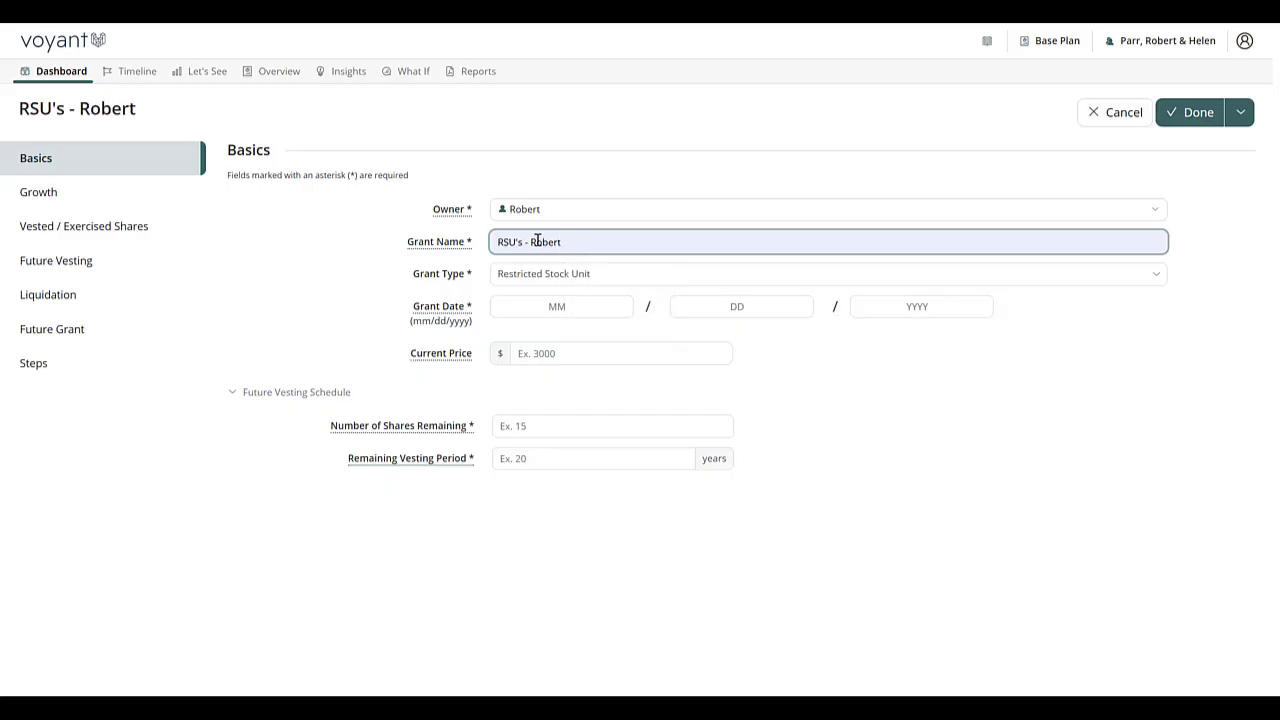
pyautogui.click(542, 275)
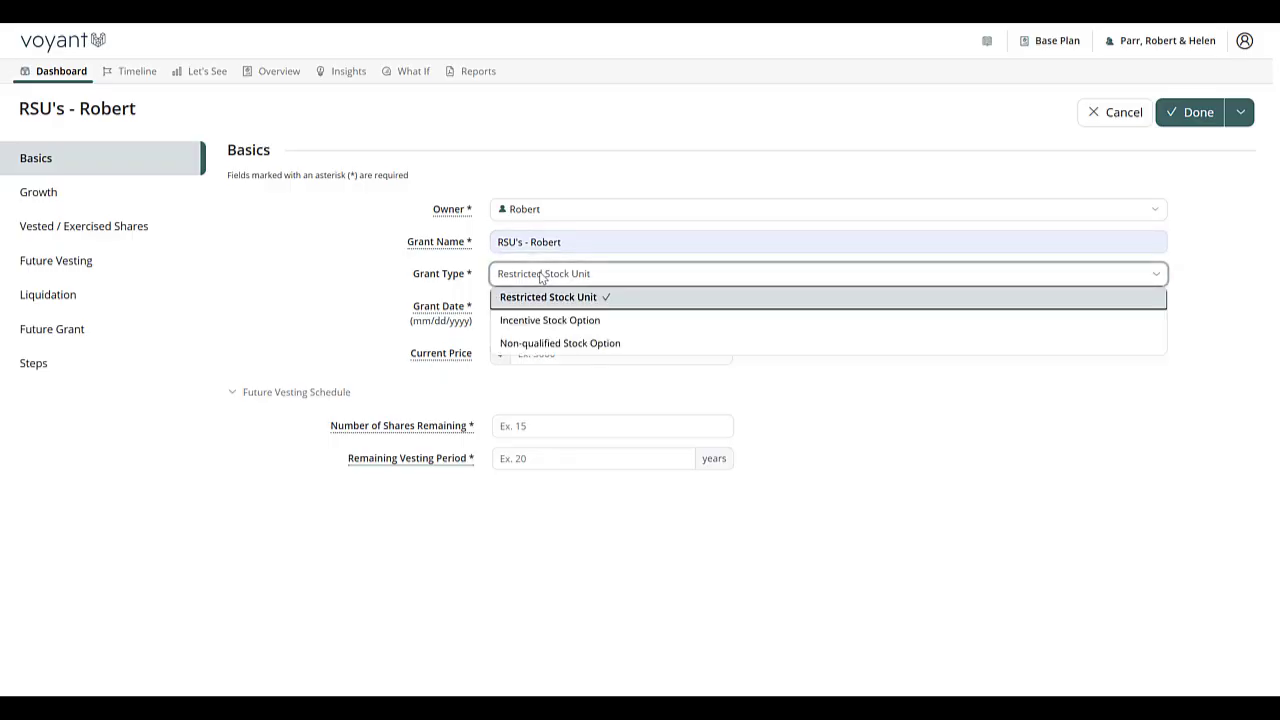
pyautogui.click(541, 275)
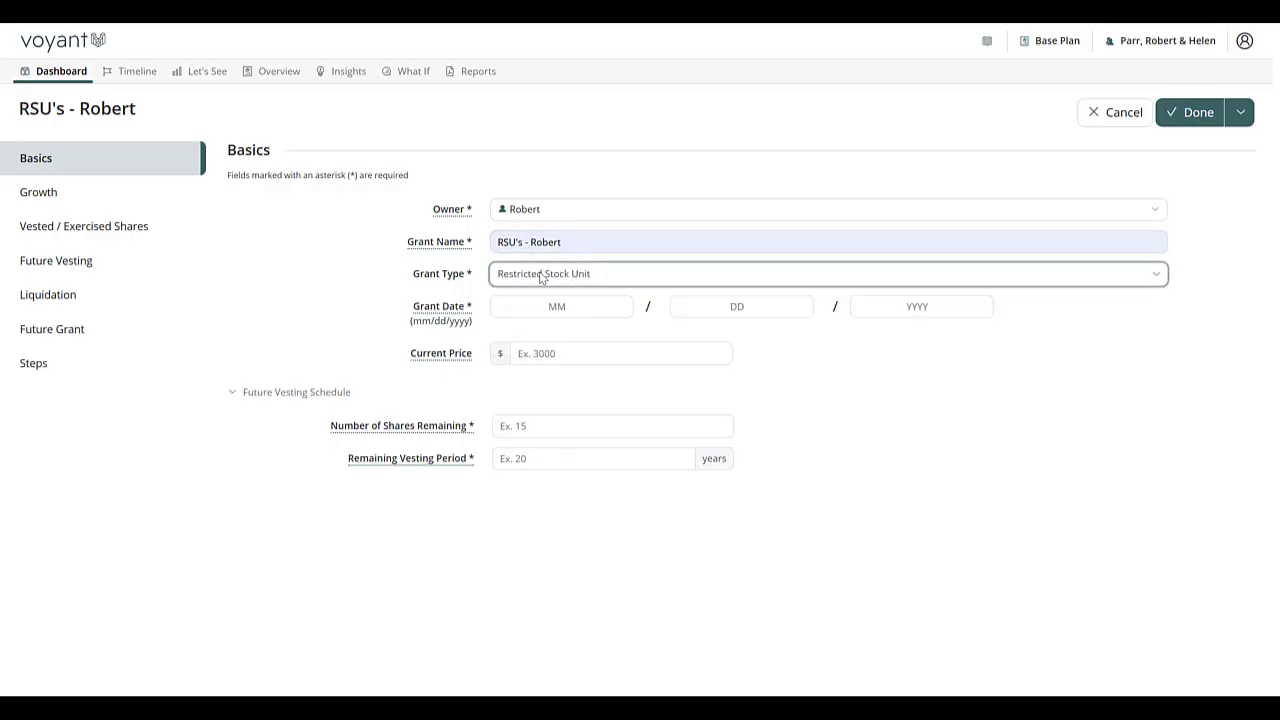
# Set the grant date to 01/01/2024 and the current share price to $100.
pyautogui.click(546, 302)
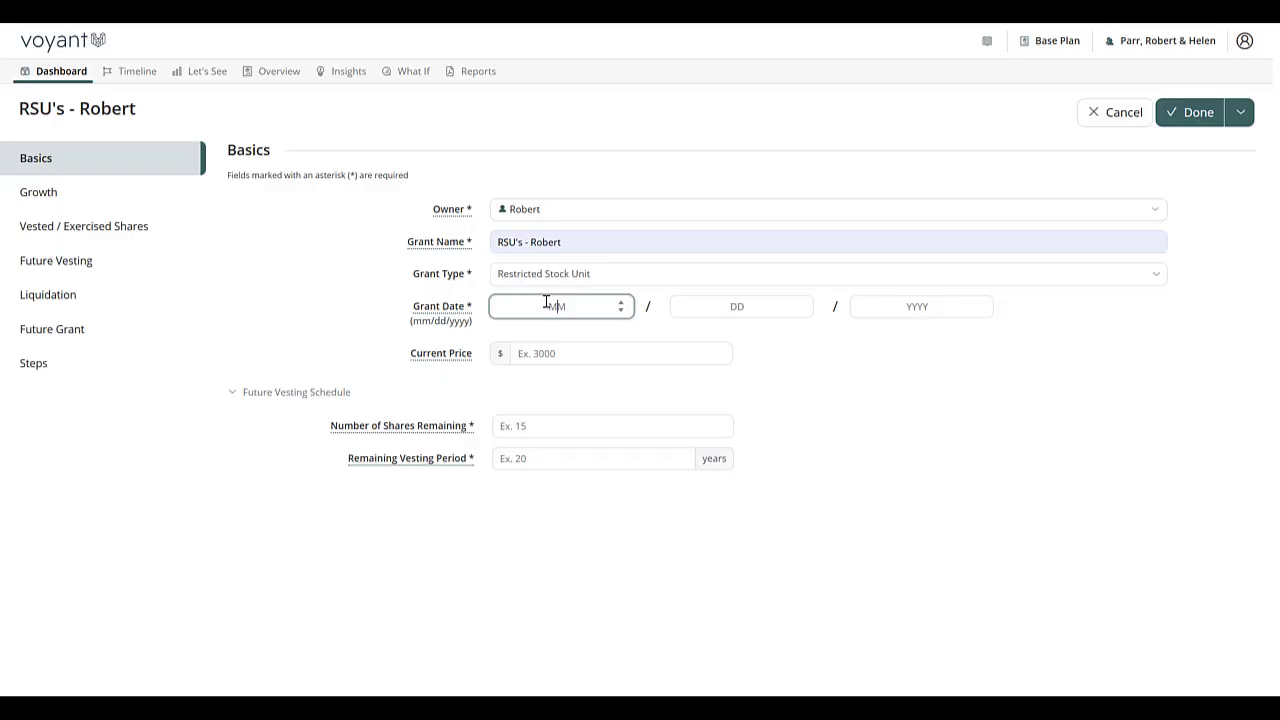
pyautogui.write('01 / 01 / 2024')
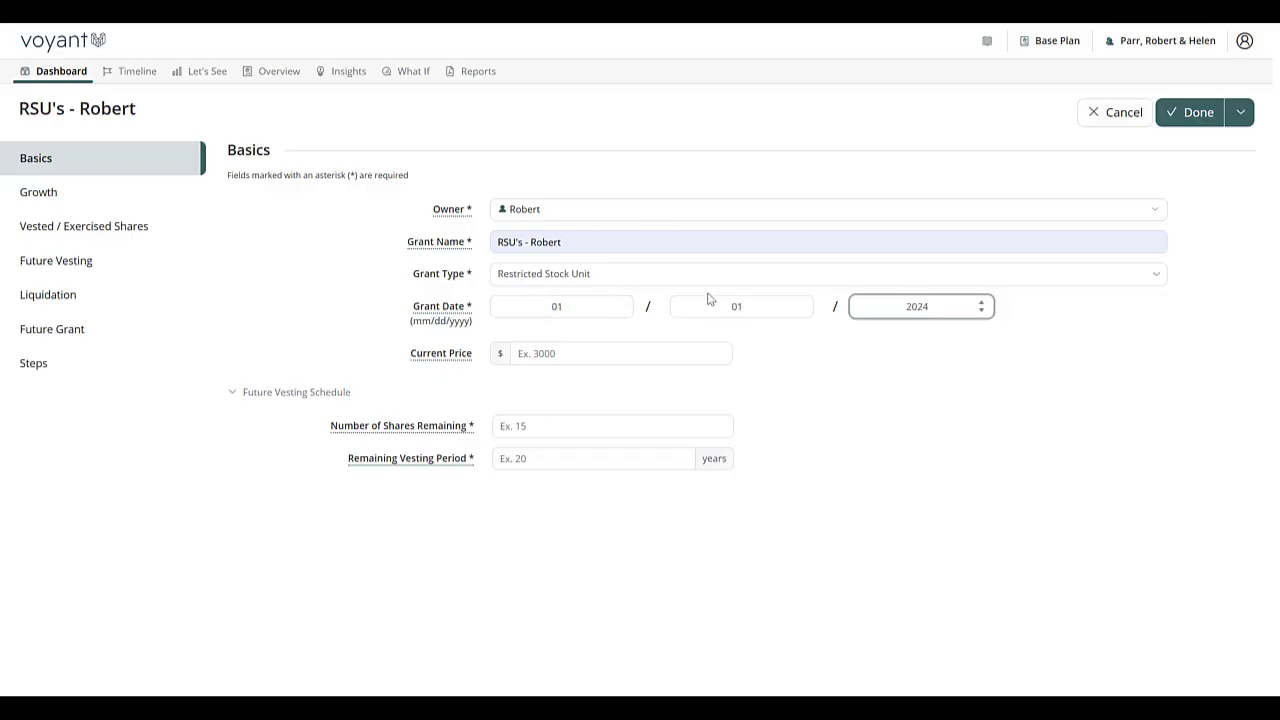
pyautogui.click(568, 354)
pyautogui.write('100')
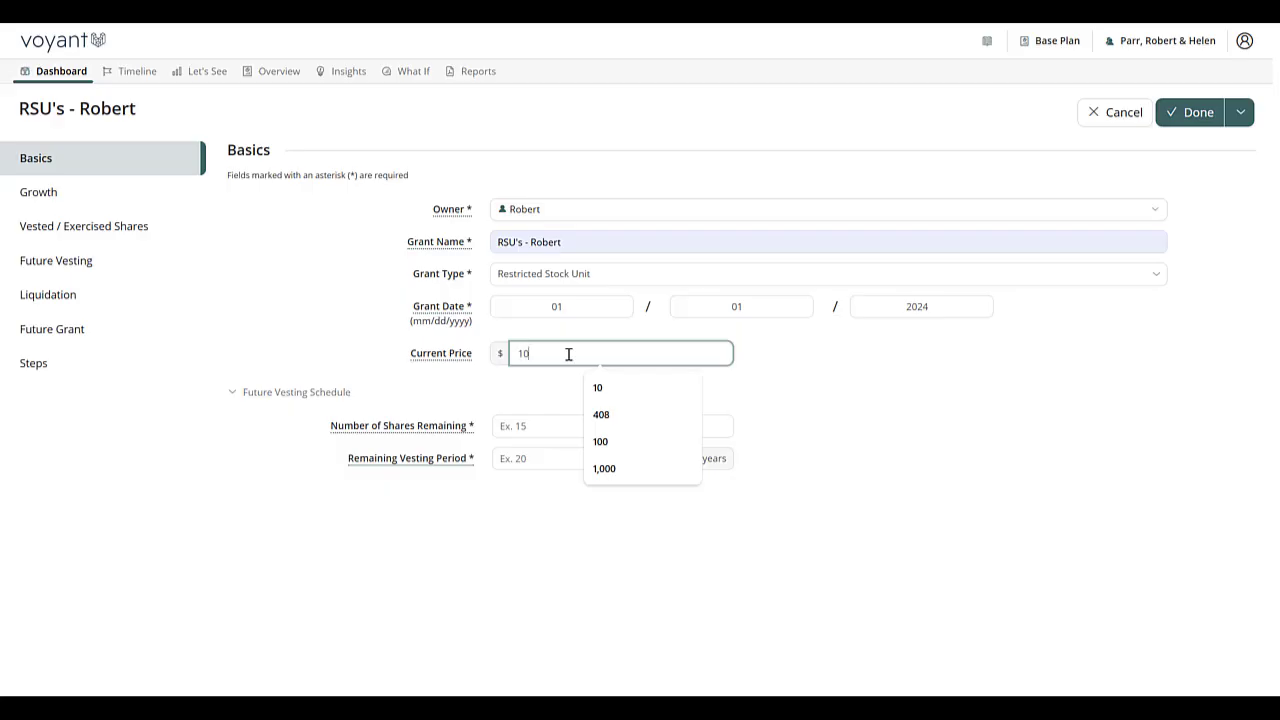
# Set the grant's future vesting to 1,000 shares remaining over a remaining vesting period of 3 years.
pyautogui.click(524, 430)
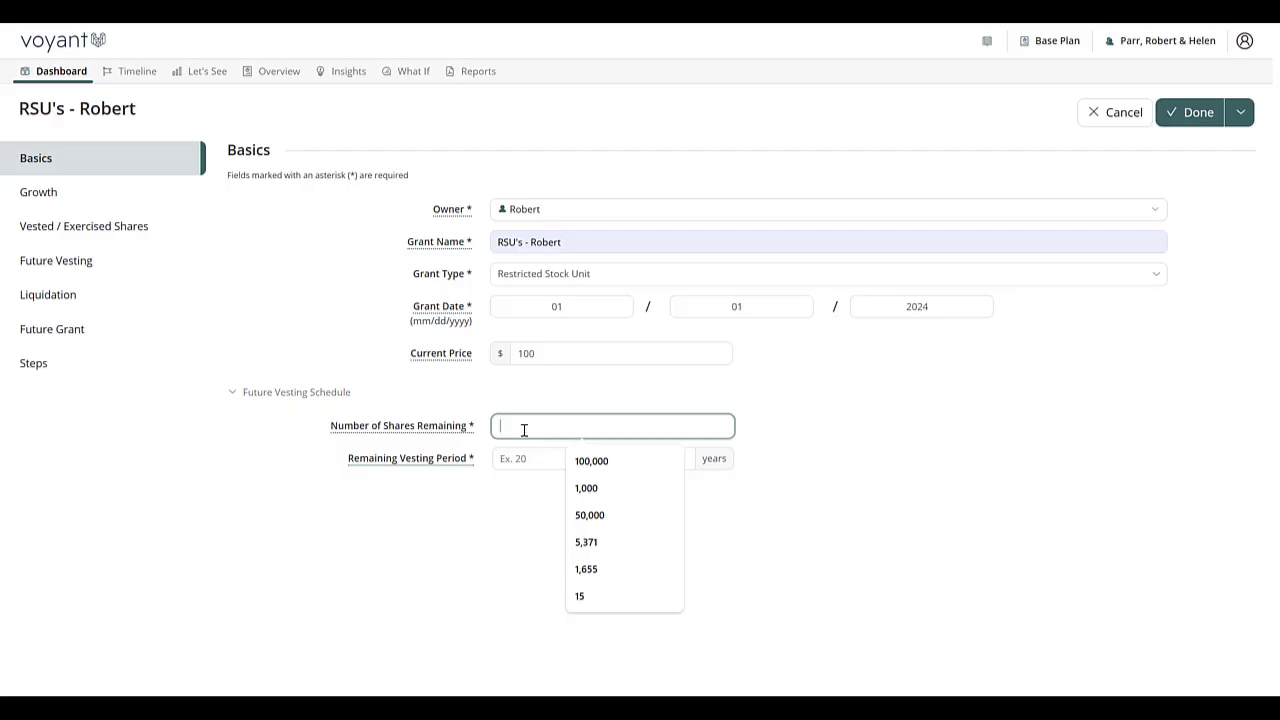
pyautogui.write('1000')
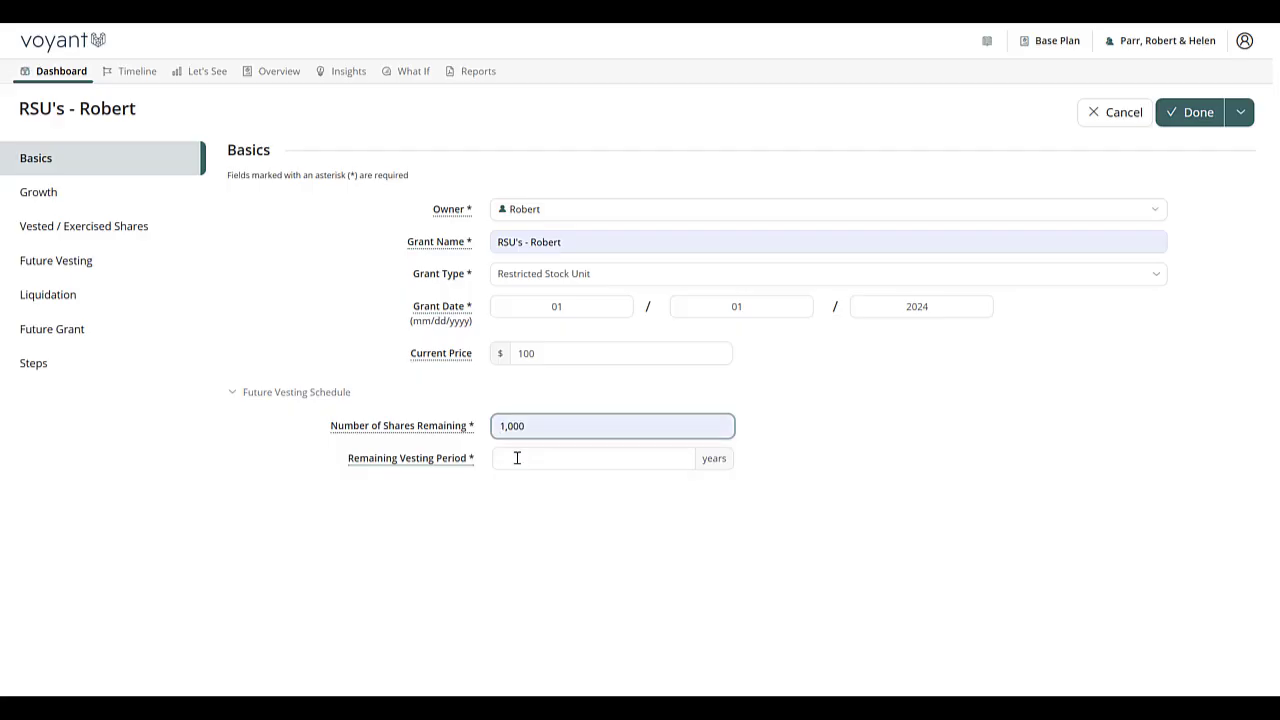
pyautogui.click(517, 457)
pyautogui.write('3')
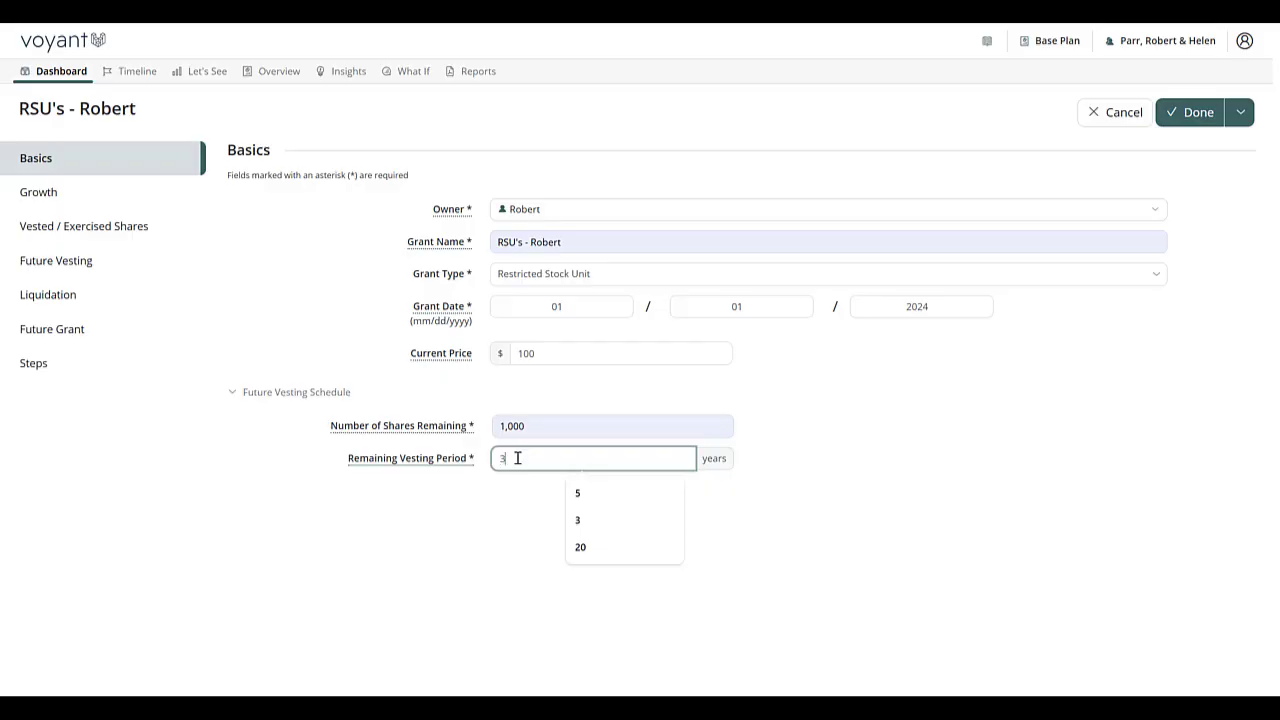
pyautogui.click(484, 530)
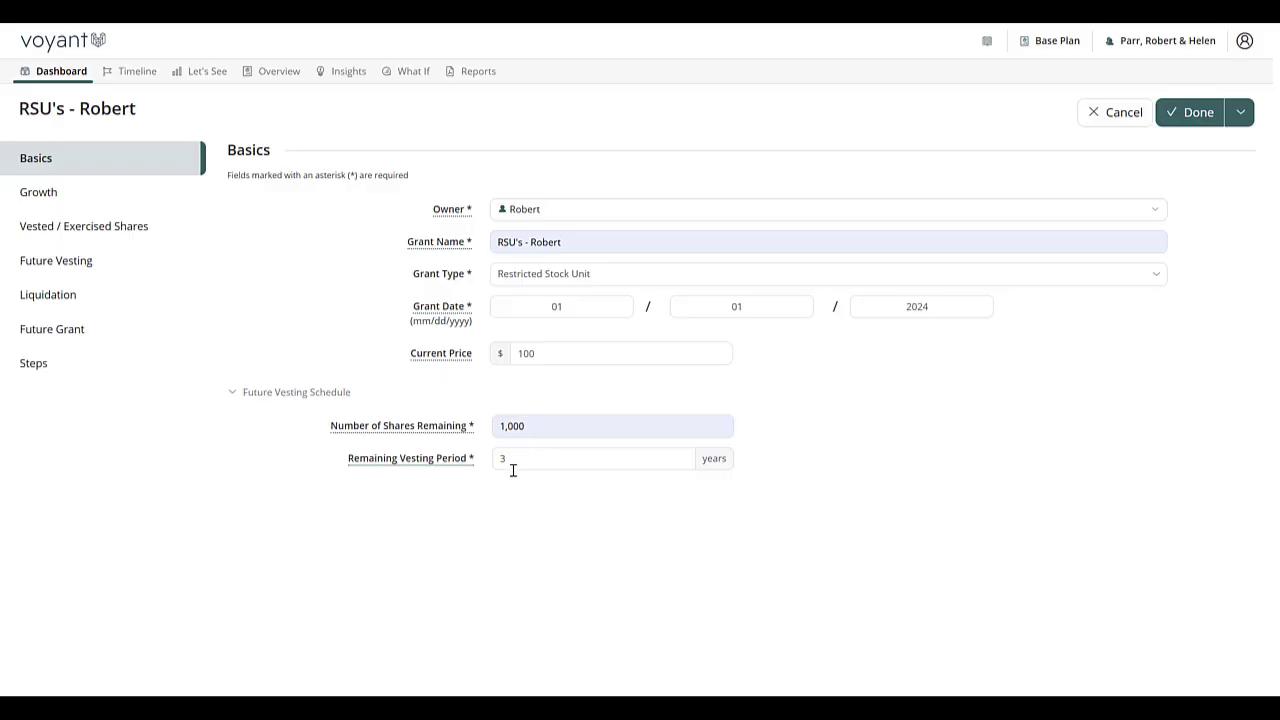
# Add a vested share block of 200 shares remaining, vested 01/01/2024, with a fair market value of $90 per share.
pyautogui.click(43, 195)
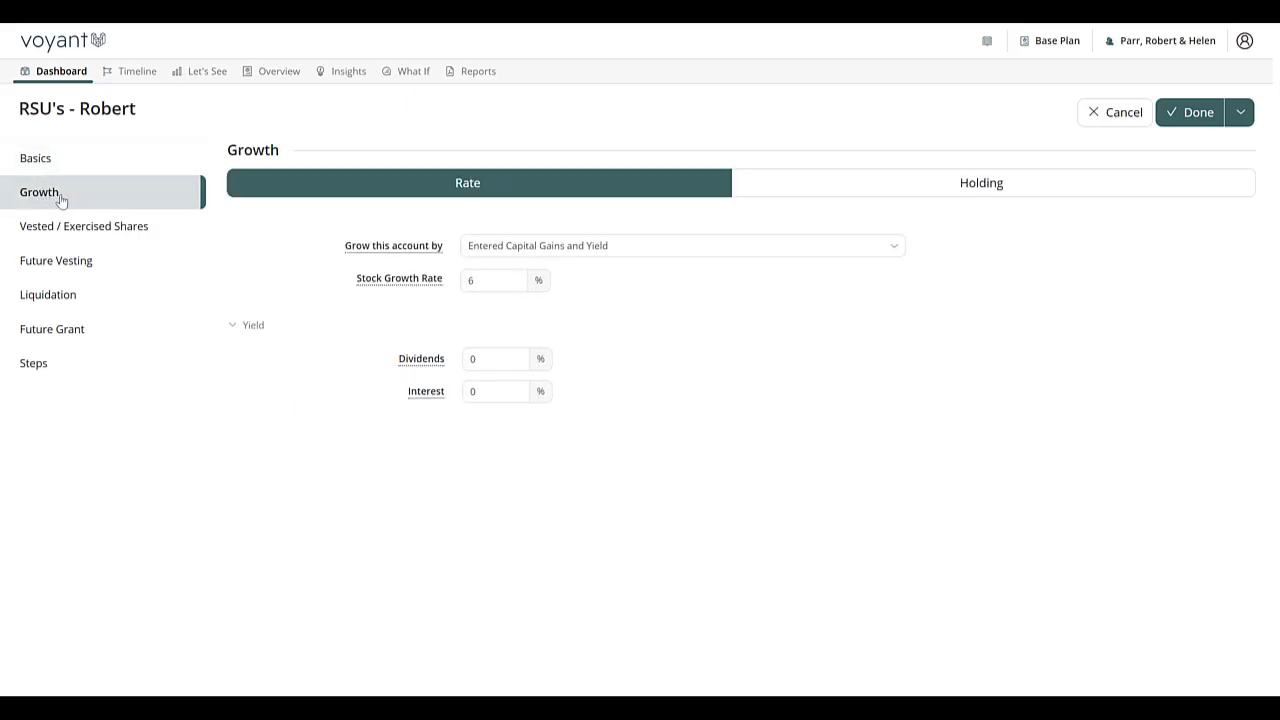
pyautogui.click(101, 233)
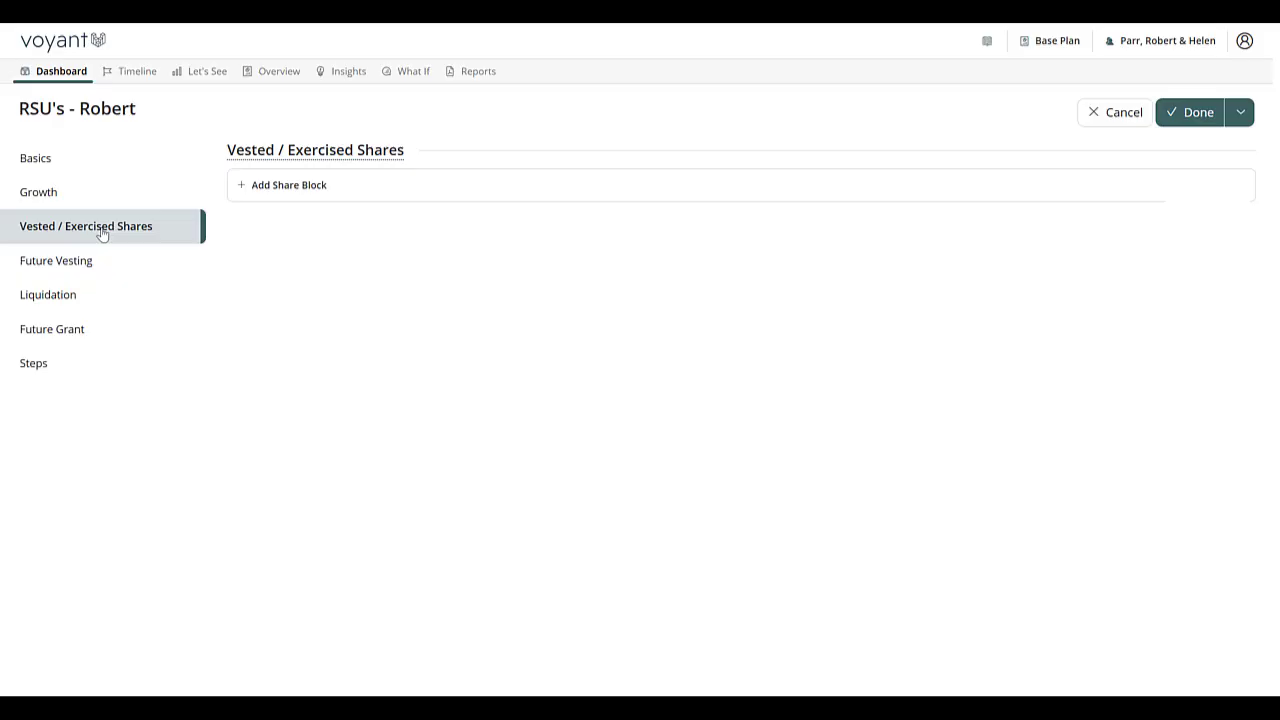
pyautogui.click(378, 199)
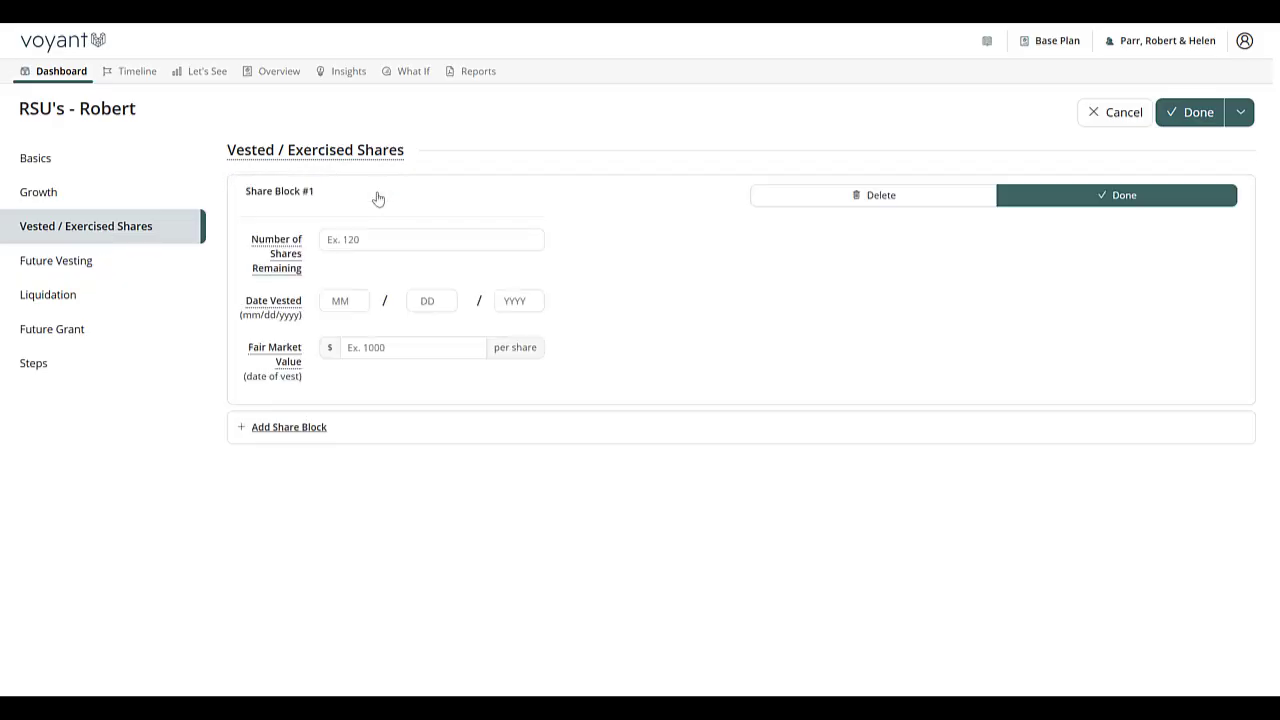
pyautogui.click(366, 241)
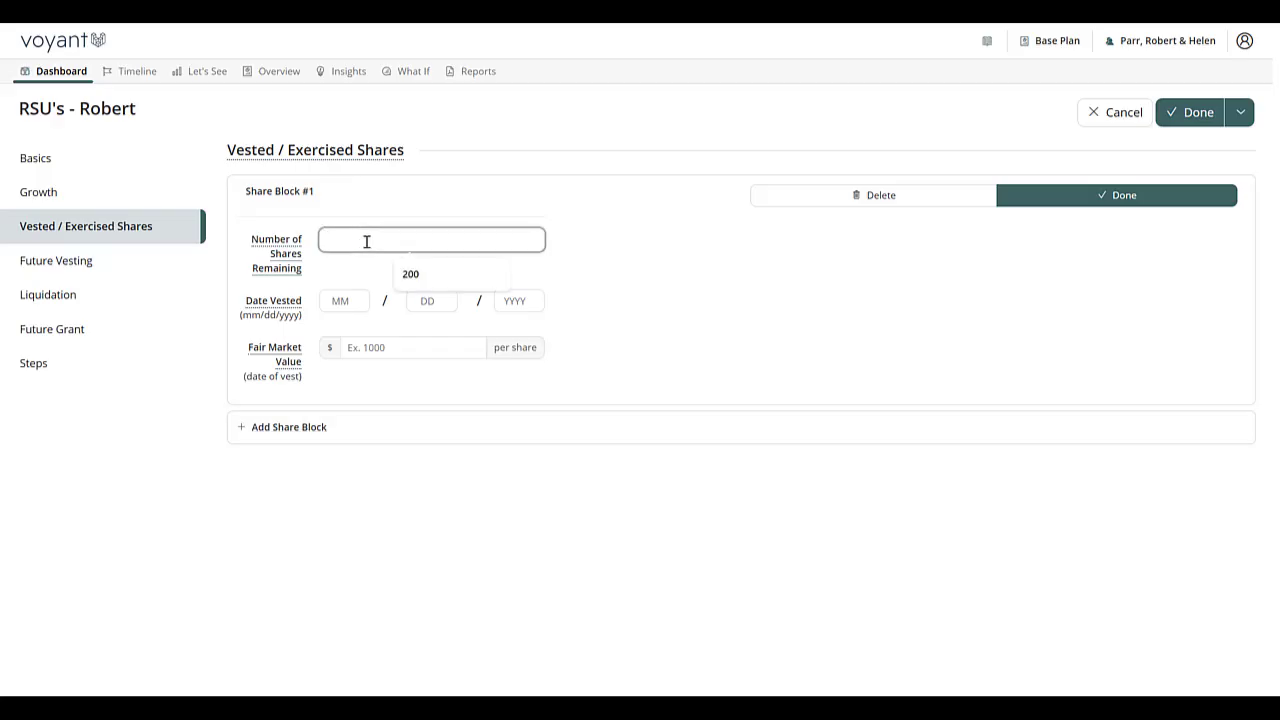
pyautogui.write('200')
pyautogui.click(344, 294)
pyautogui.write('0')
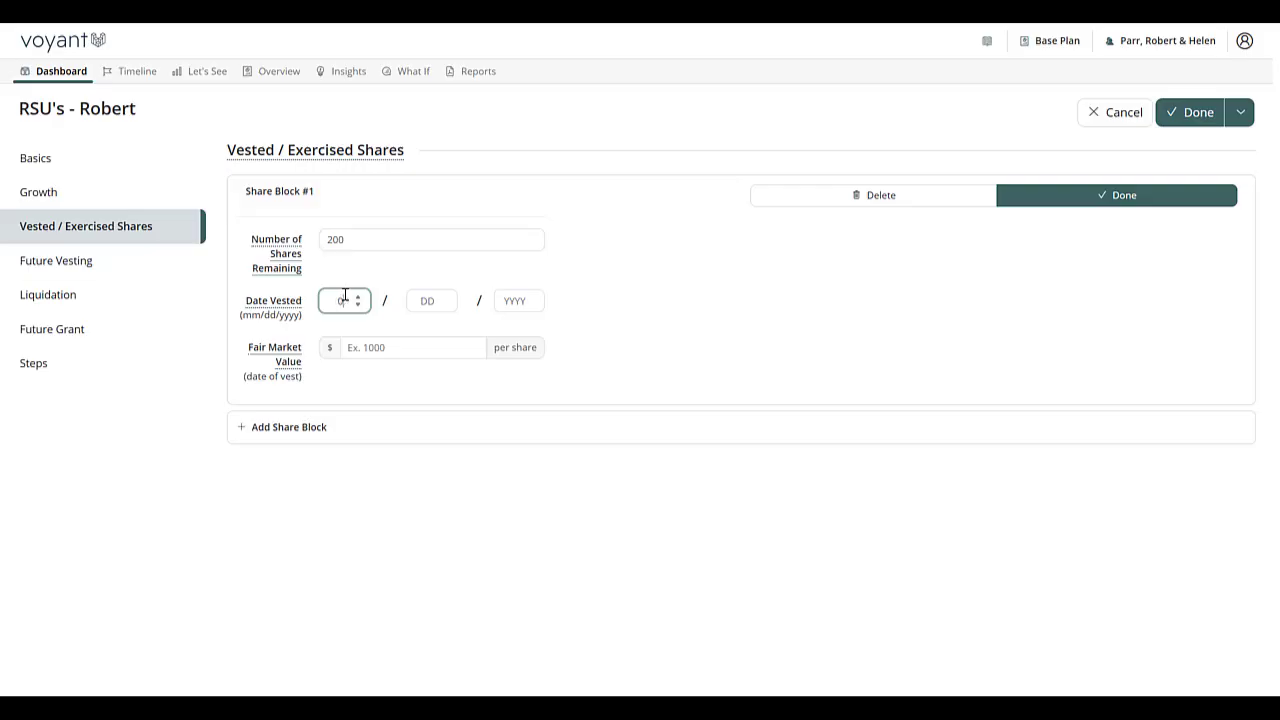
pyautogui.write('101')
pyautogui.write('2024')
pyautogui.write('90')
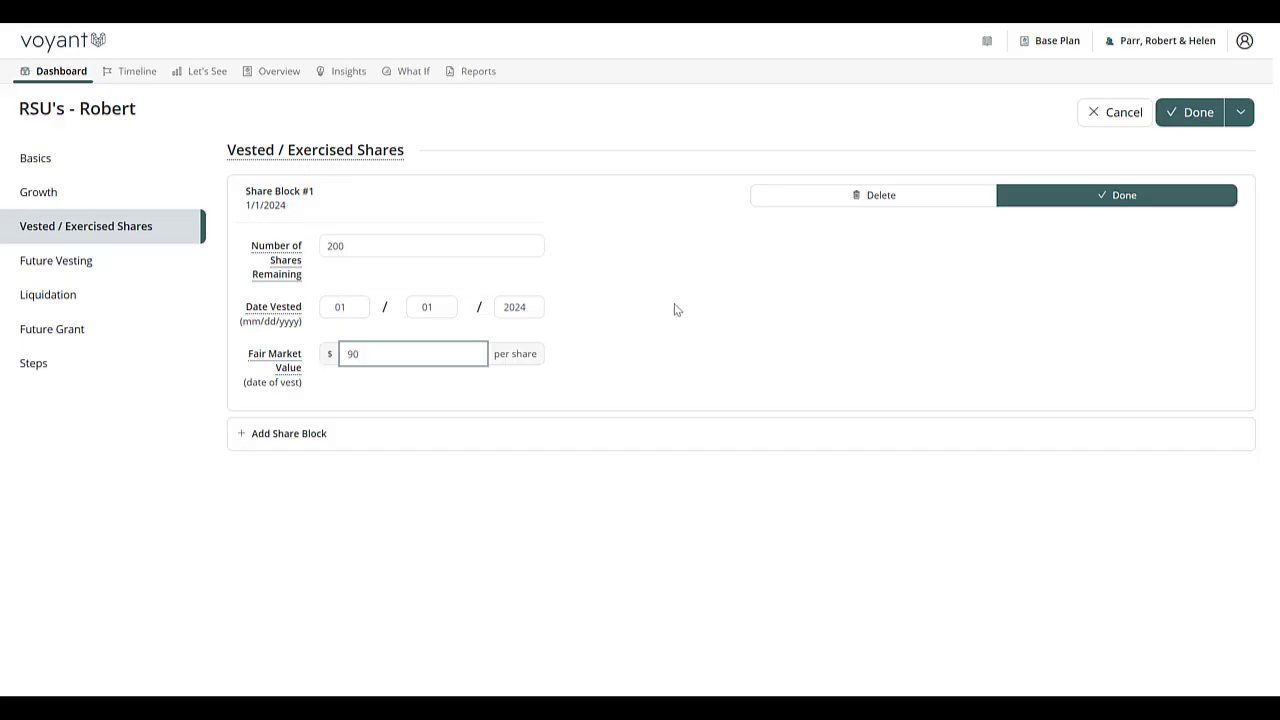
pyautogui.click(1098, 193)
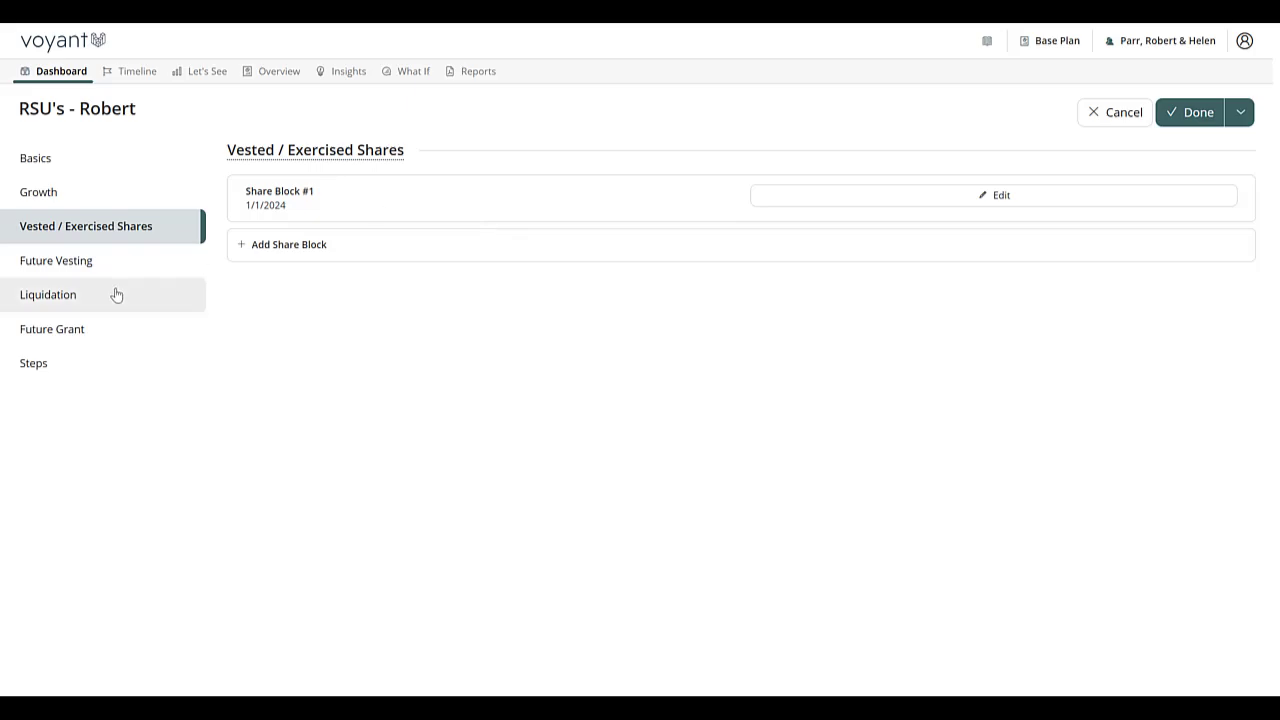
# Generate the grant's future vesting schedule using the automatic estimate.
pyautogui.click(96, 261)
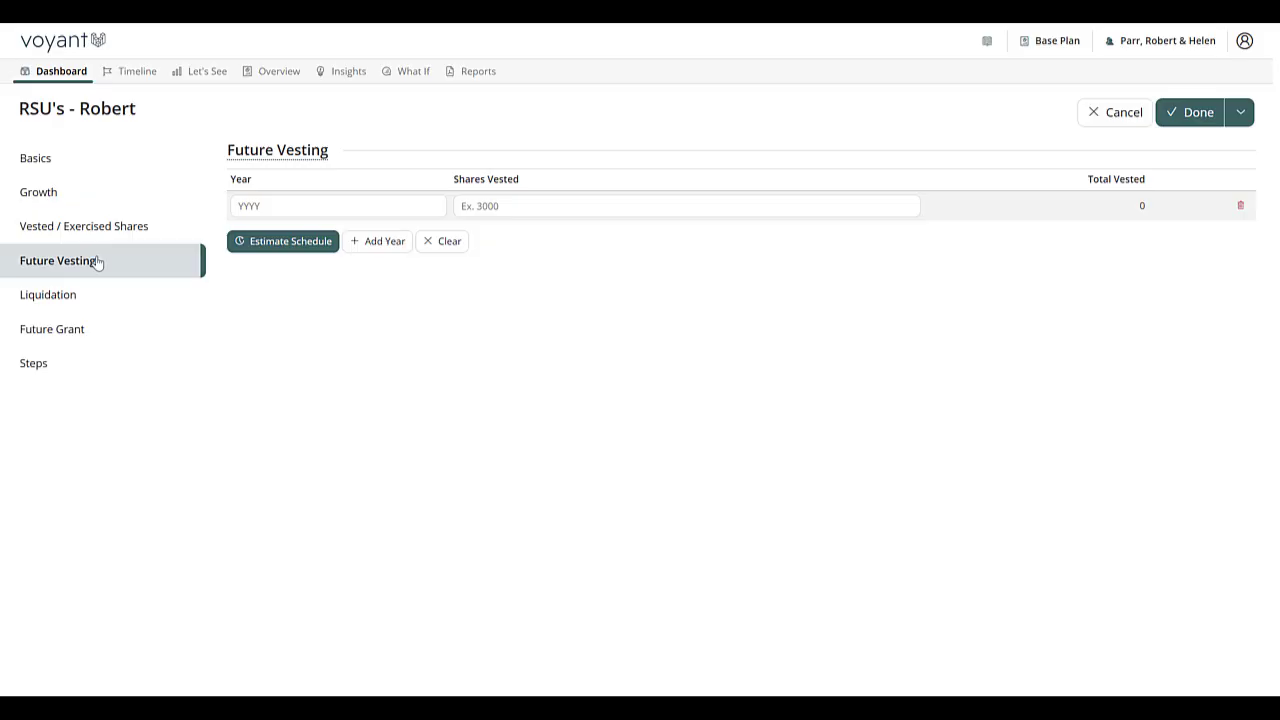
pyautogui.click(290, 242)
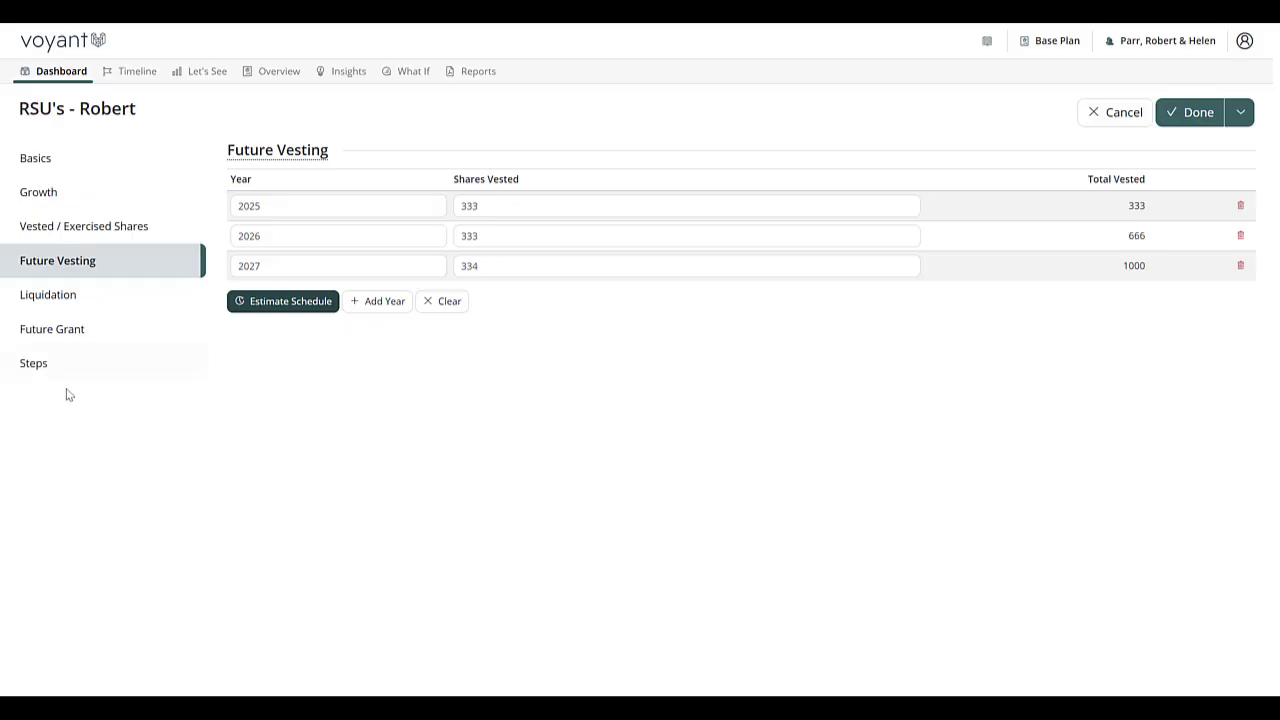
# Enable a subsequent future grant and use the Additional RSU's event as both its start and end event.
pyautogui.click(64, 336)
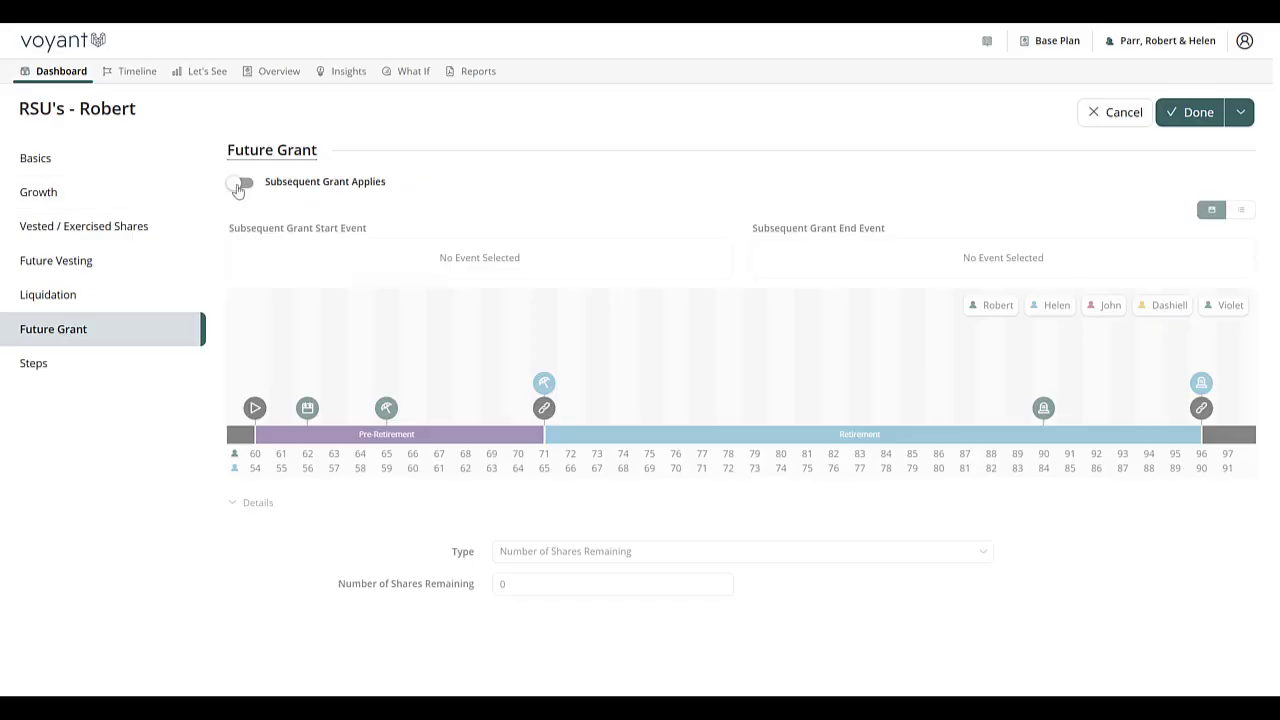
pyautogui.click(240, 184)
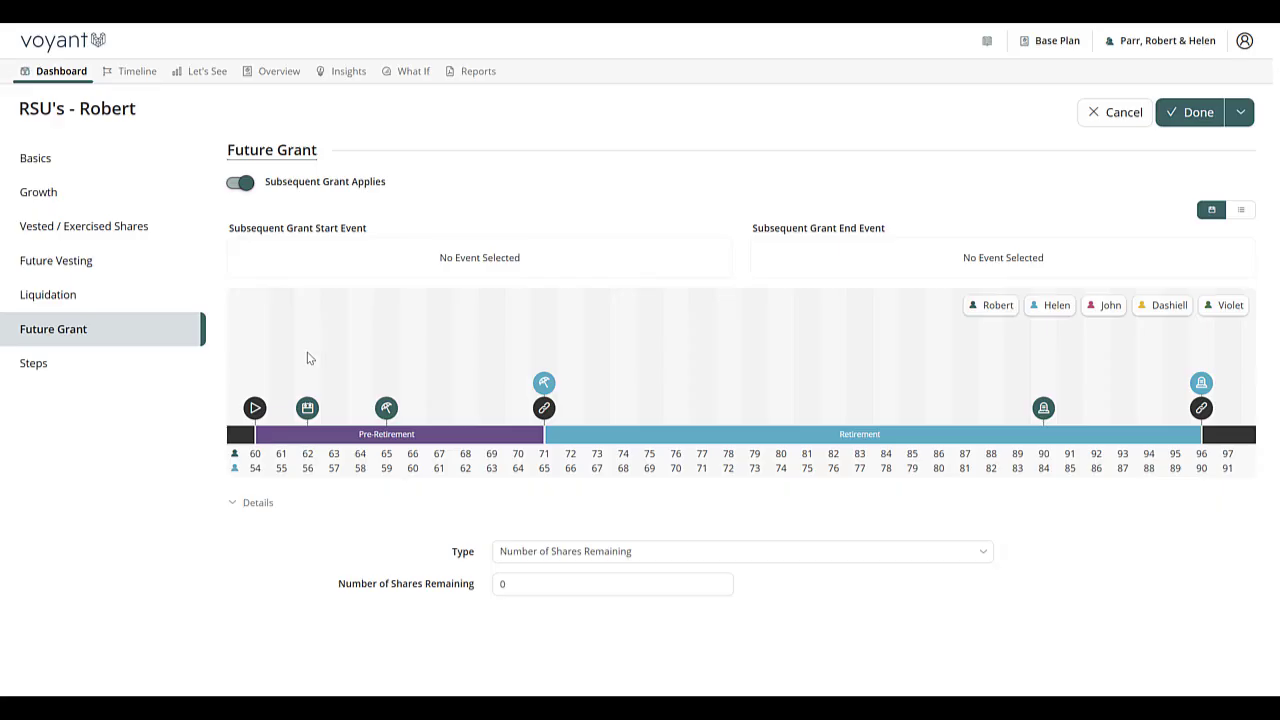
pyautogui.click(311, 408)
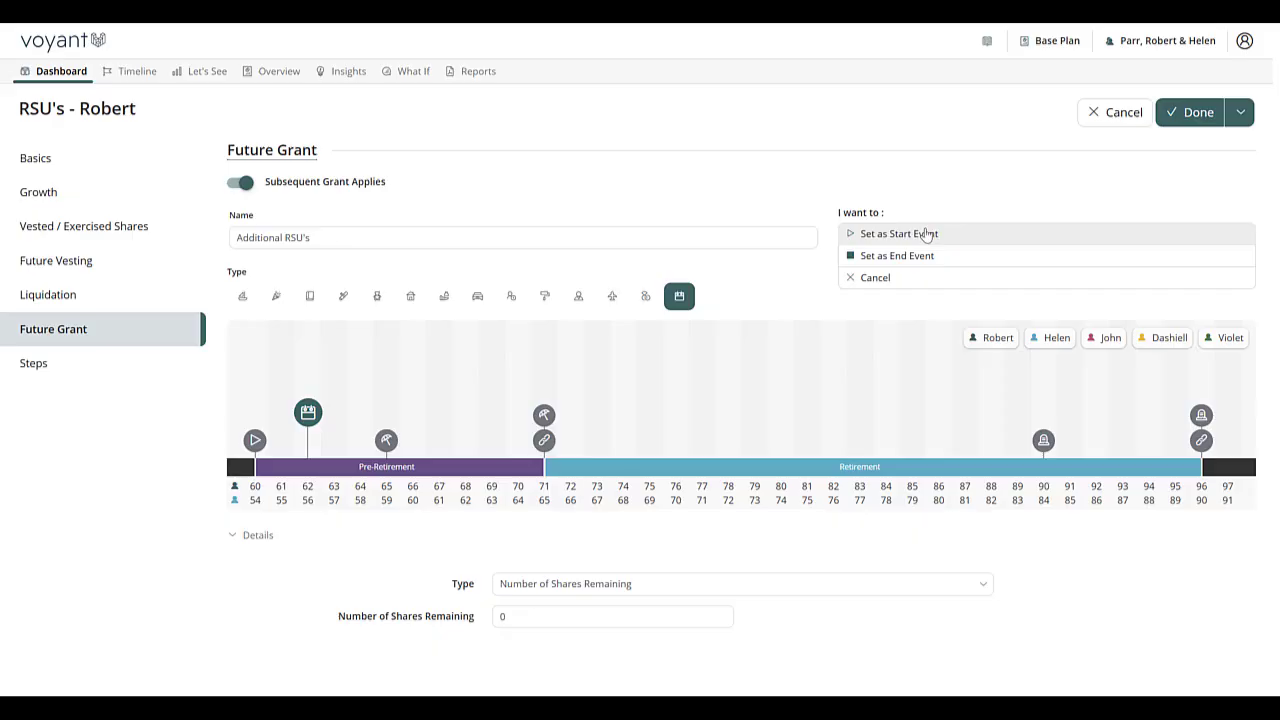
pyautogui.click(926, 234)
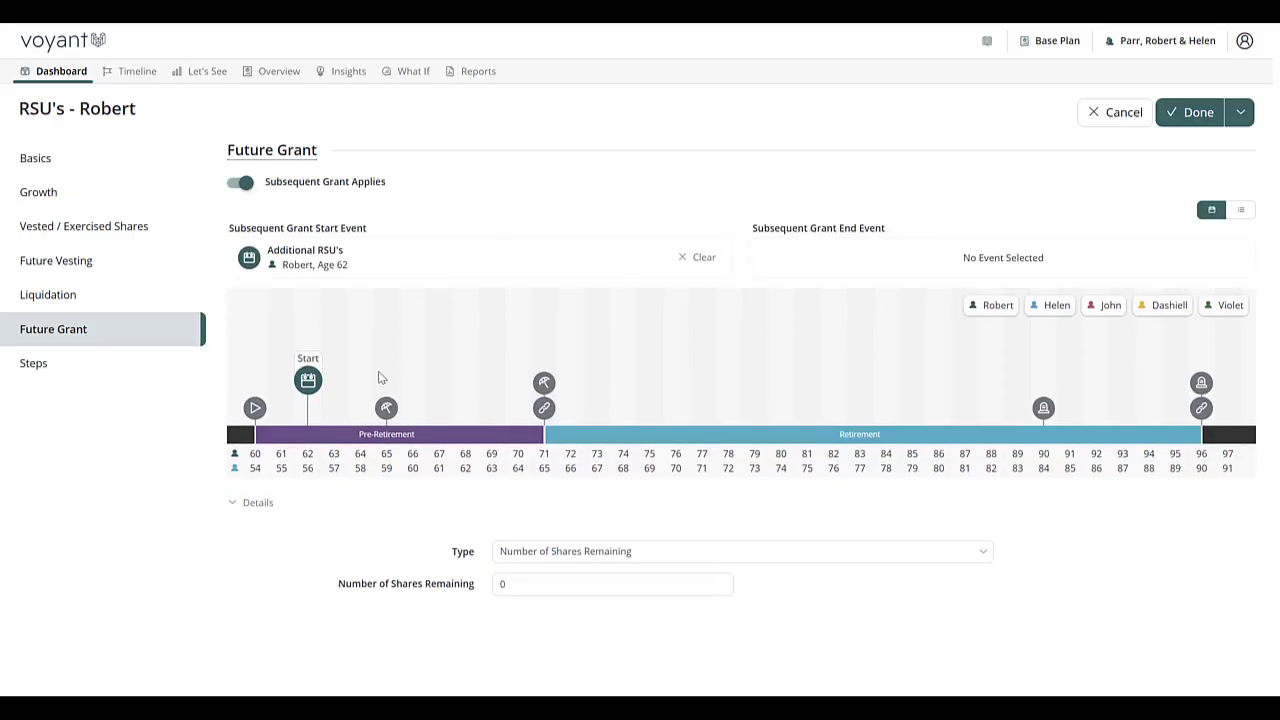
pyautogui.moveTo(308, 380); pyautogui.dragTo(870, 256)
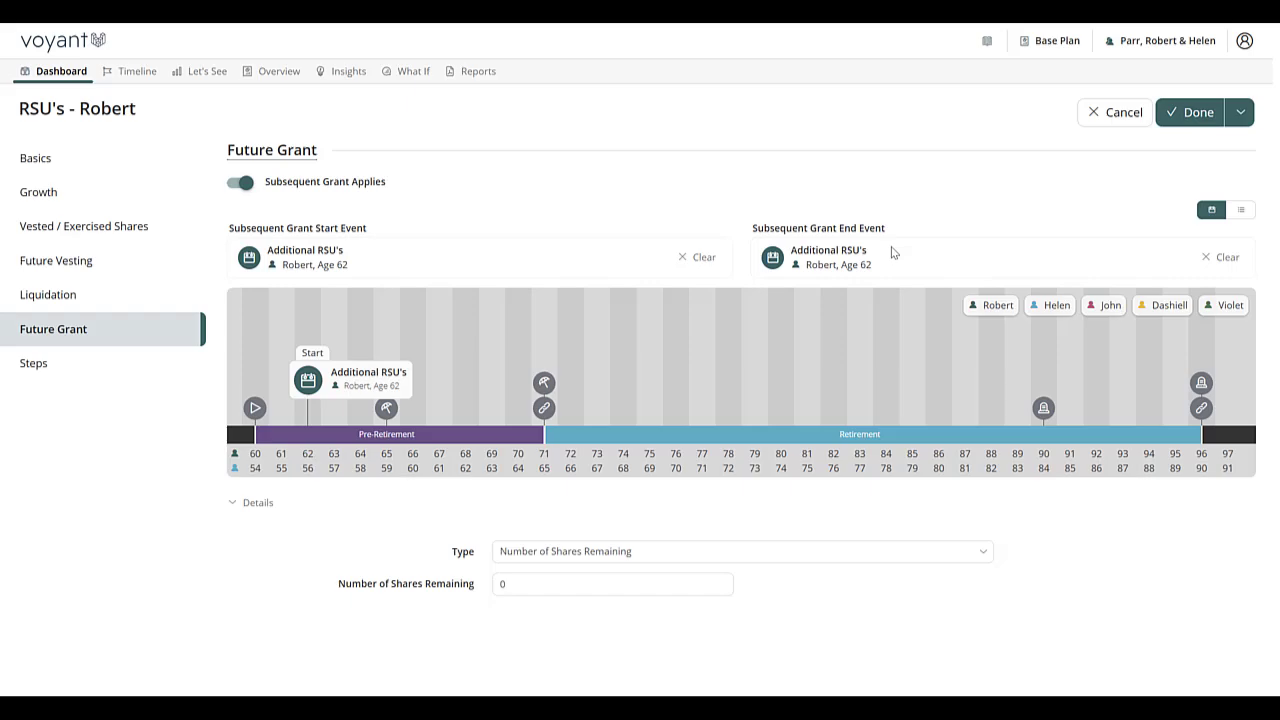
# Set the subsequent grant's number of shares to 200 and save the stock grant.
pyautogui.click(572, 582)
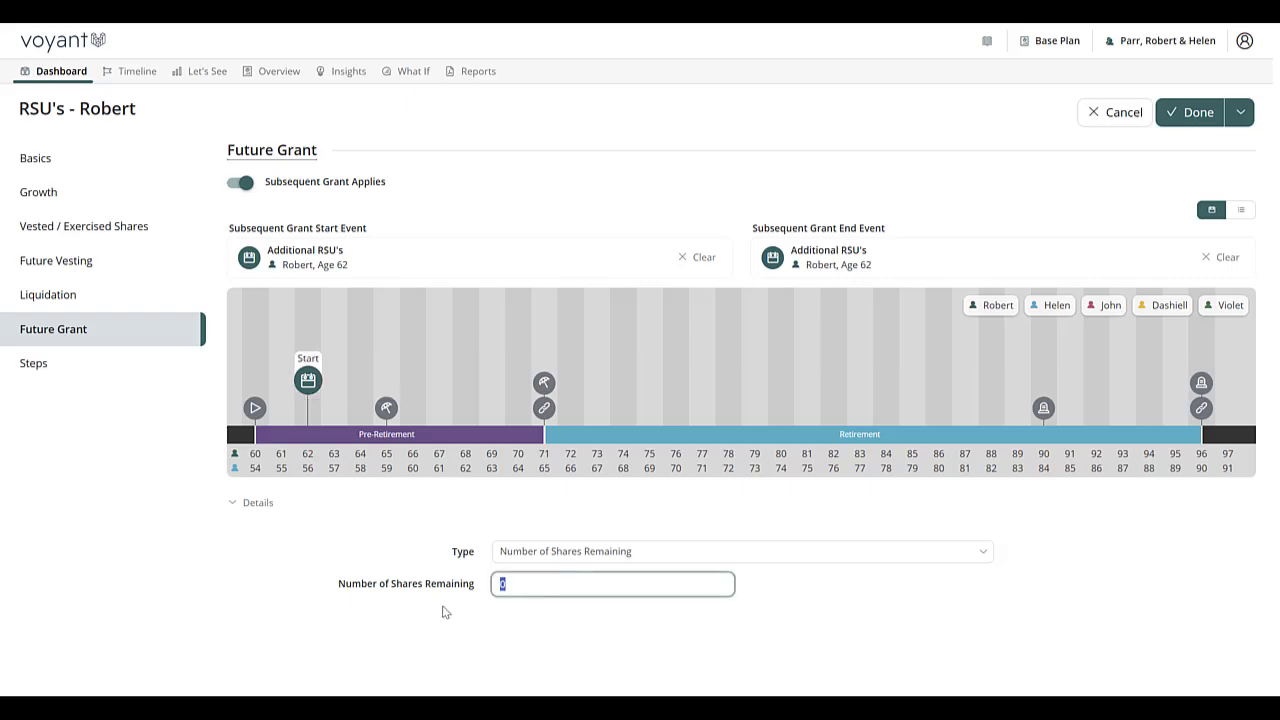
pyautogui.write('200')
pyautogui.click(1181, 117)
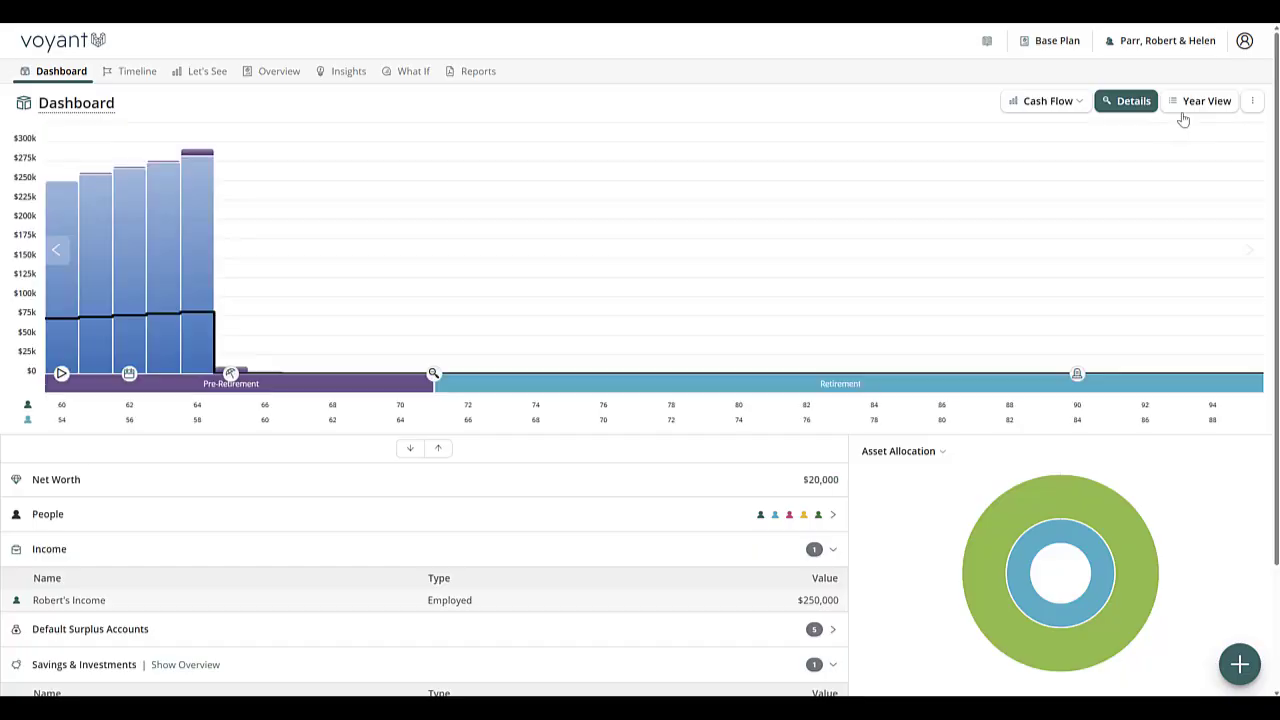
# Examine the RSU grant's expanded investment details in the year-by-year view for 2025 and 2026.
pyautogui.click(1186, 113)
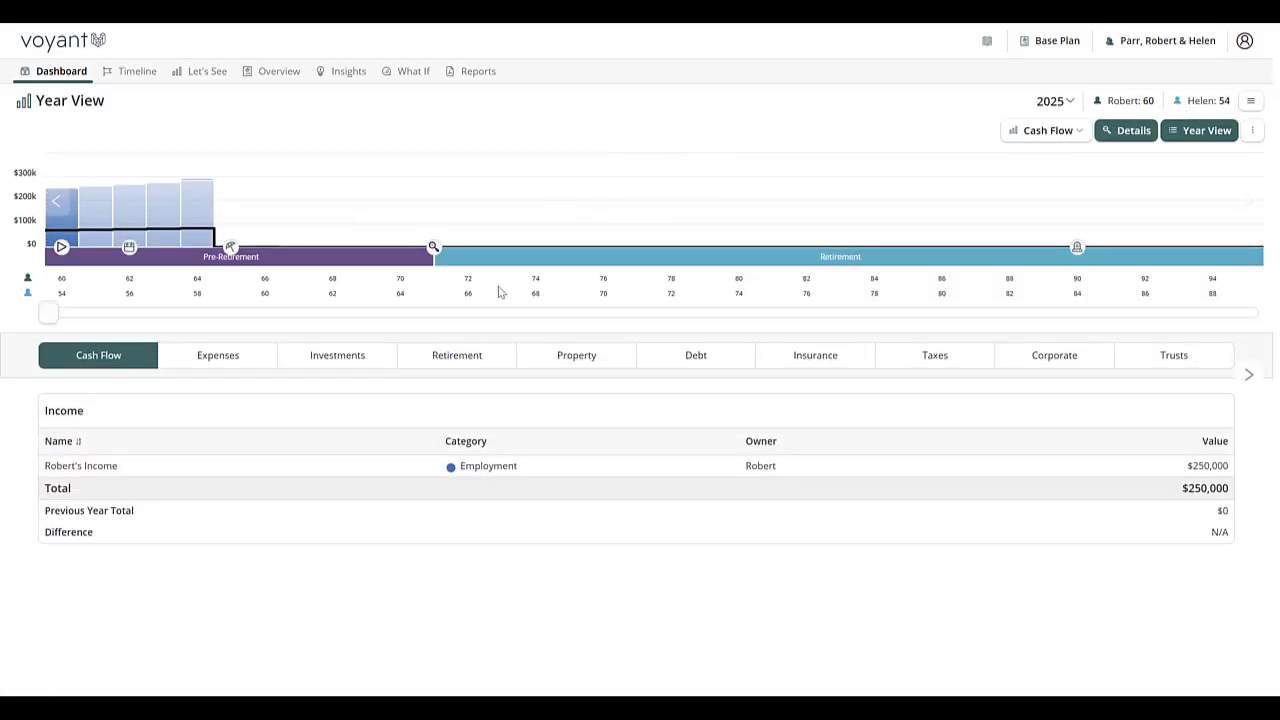
pyautogui.click(370, 357)
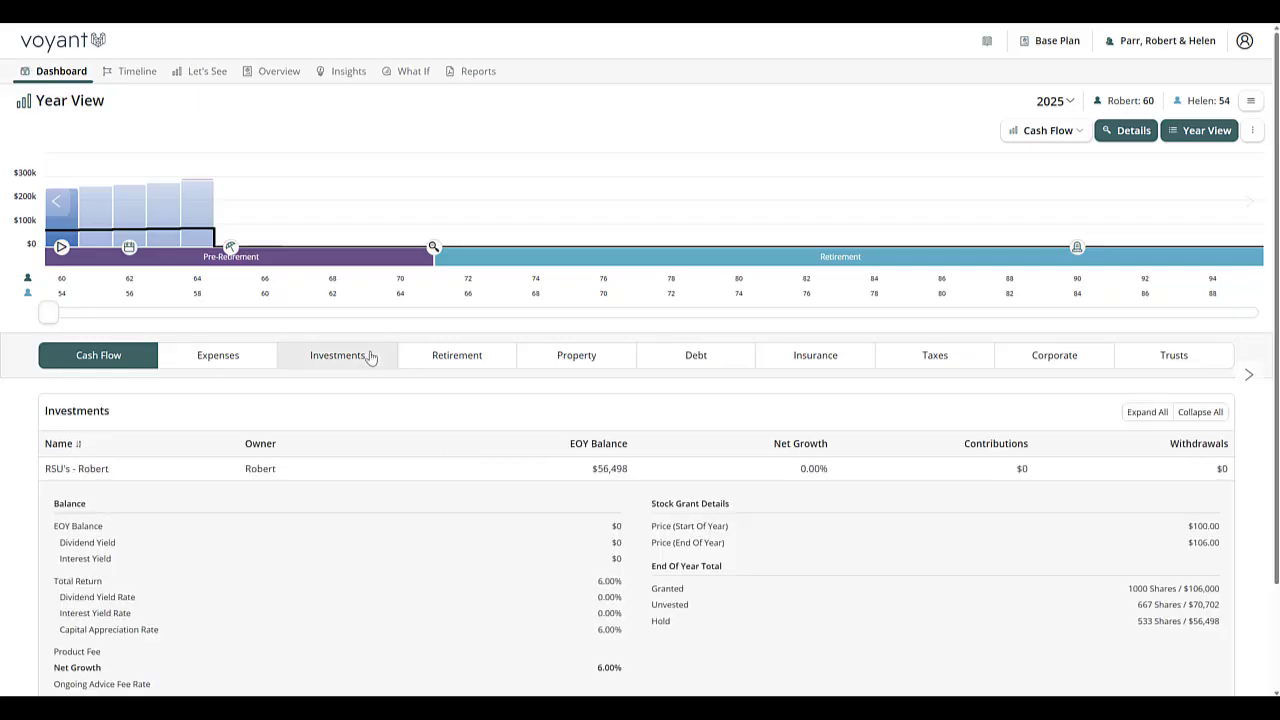
pyautogui.click(372, 470)
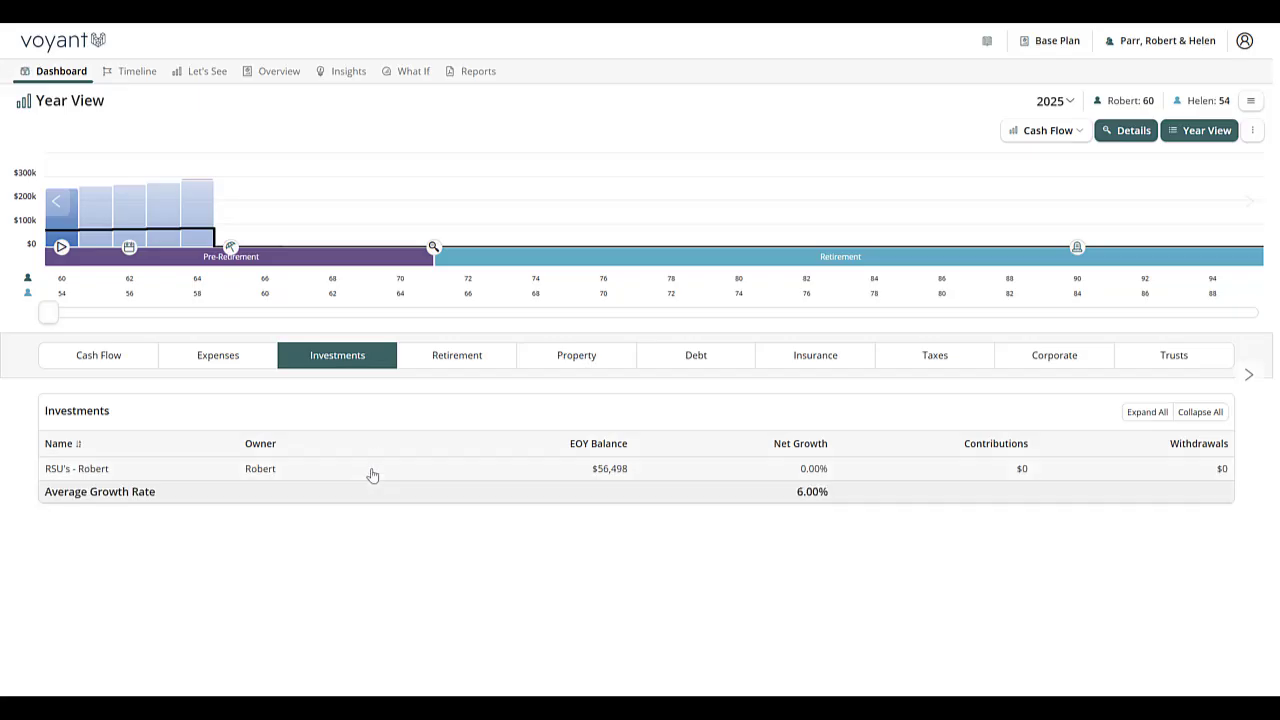
pyautogui.click(372, 470)
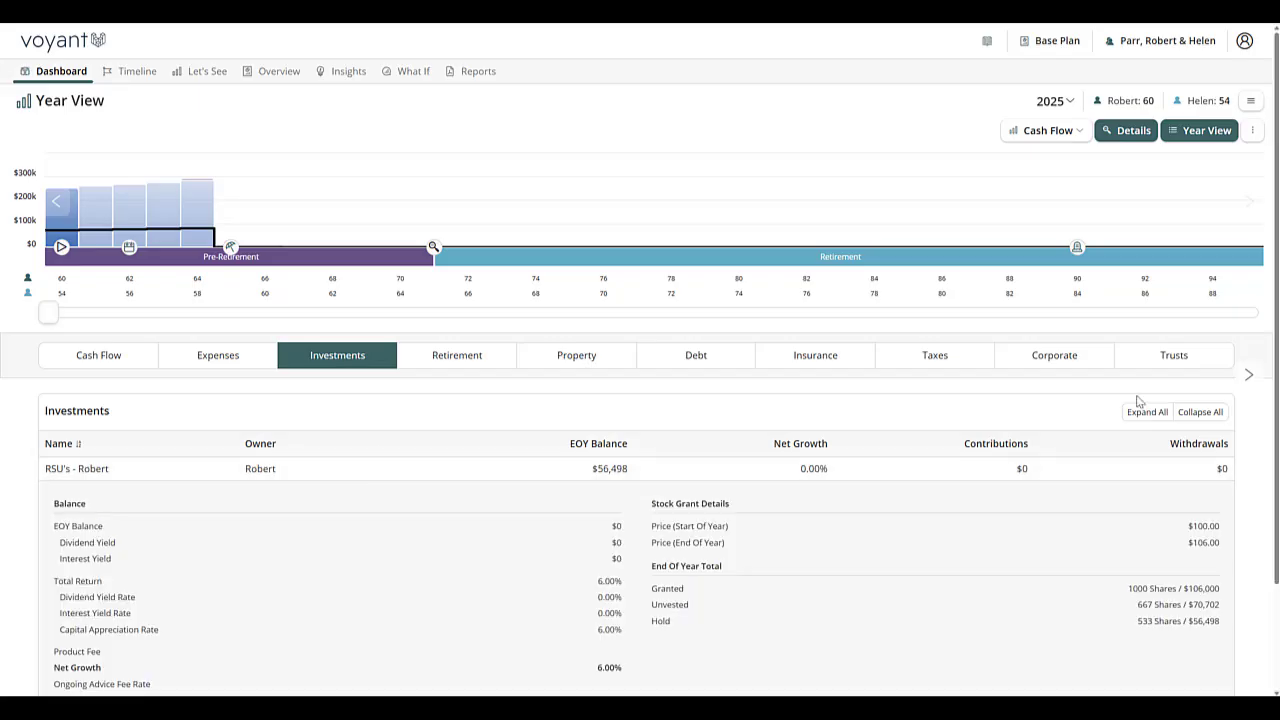
pyautogui.scroll(-1, 1275, 325)
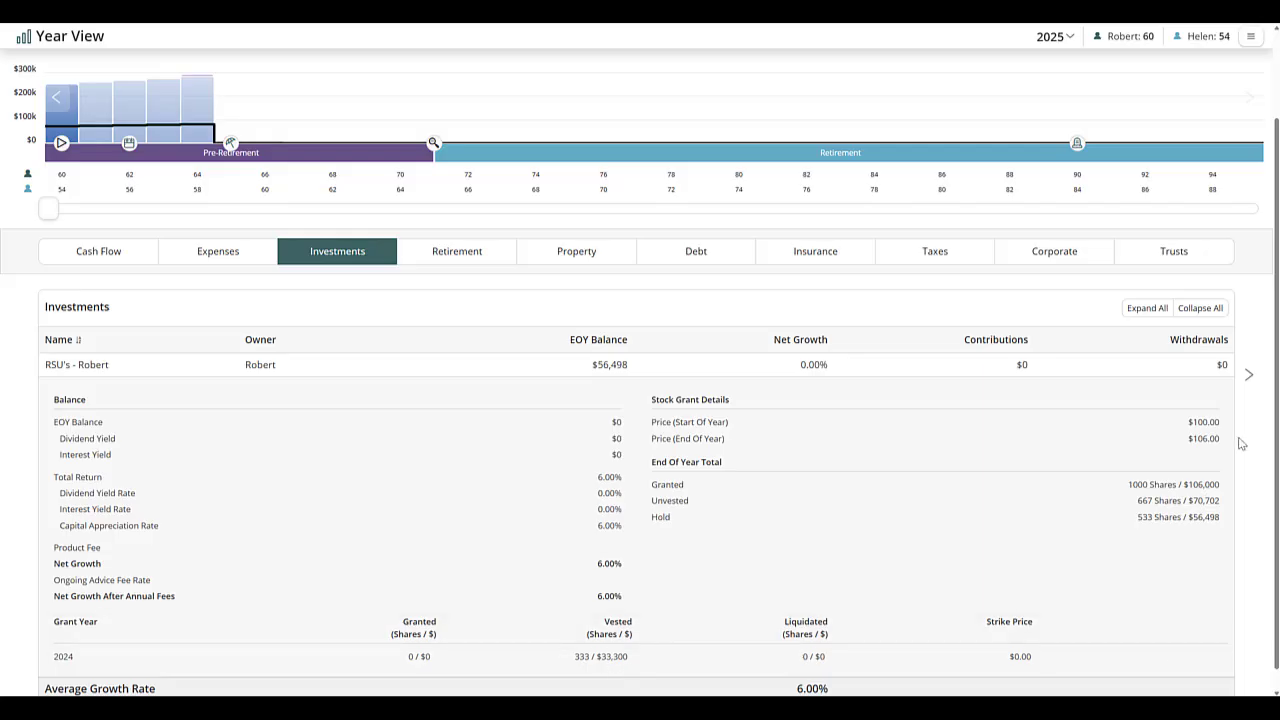
pyautogui.click(1249, 378)
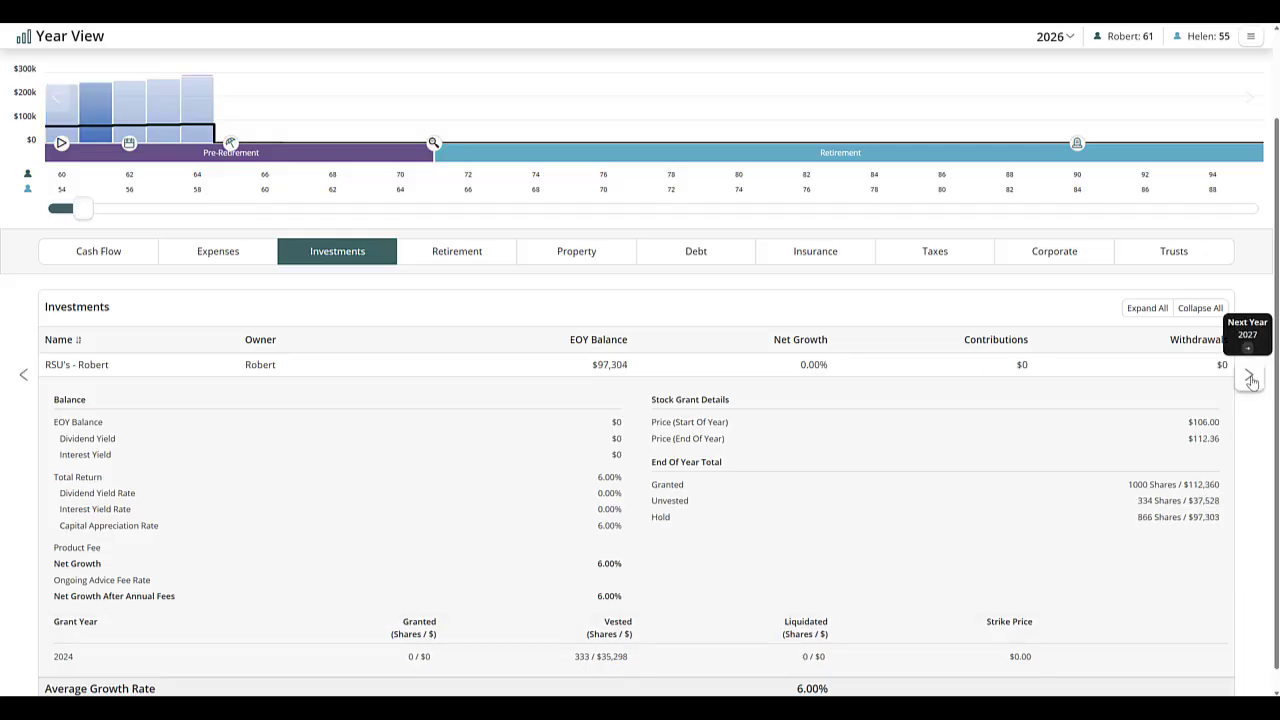
# Examine the RSU grant's expanded investment details for 2027 and 2028.
pyautogui.click(1251, 382)
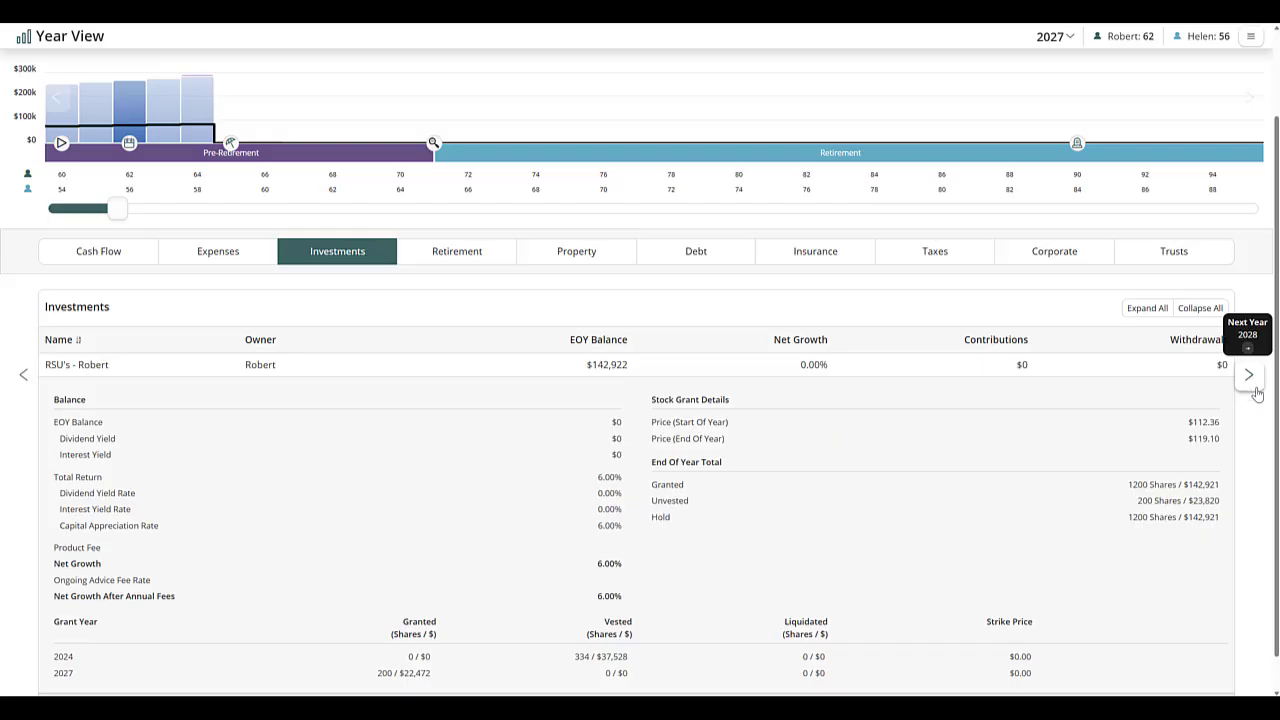
pyautogui.click(1255, 392)
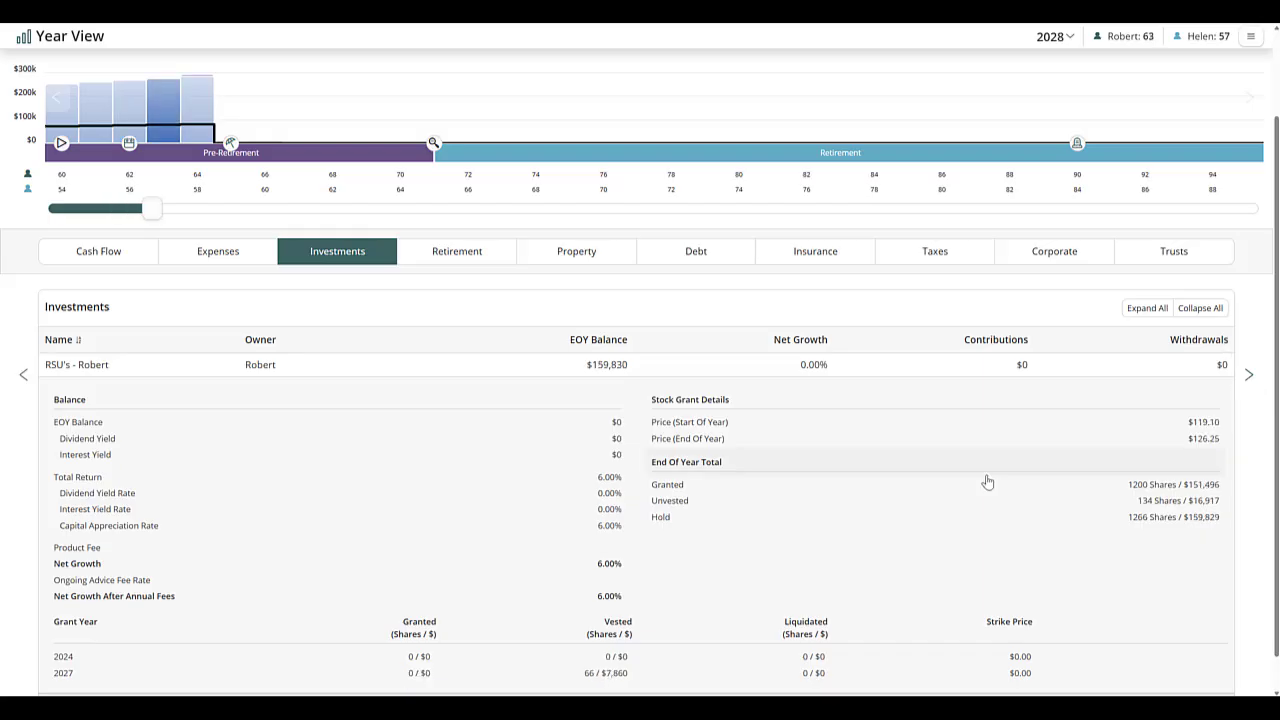
# Review the 2028 tax breakdown down to federal taxable income, and the 2028 expenses.
pyautogui.click(935, 256)
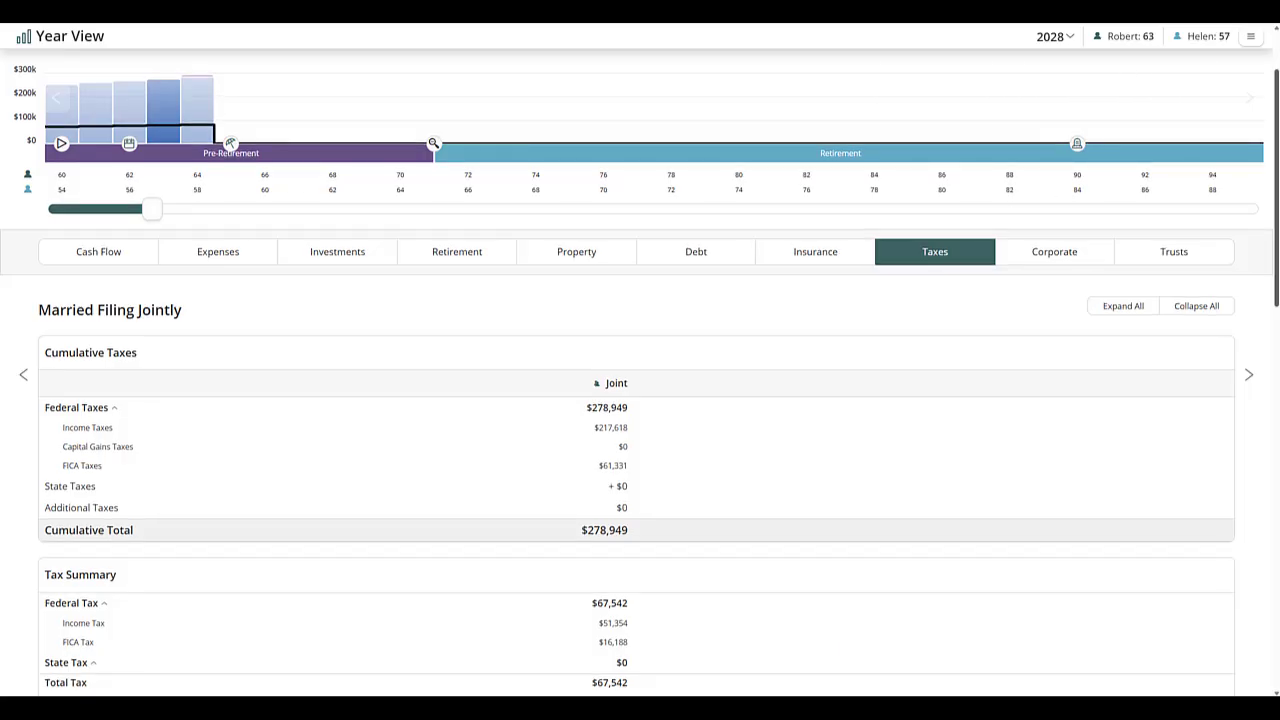
pyautogui.scroll(-2, 640, 400)
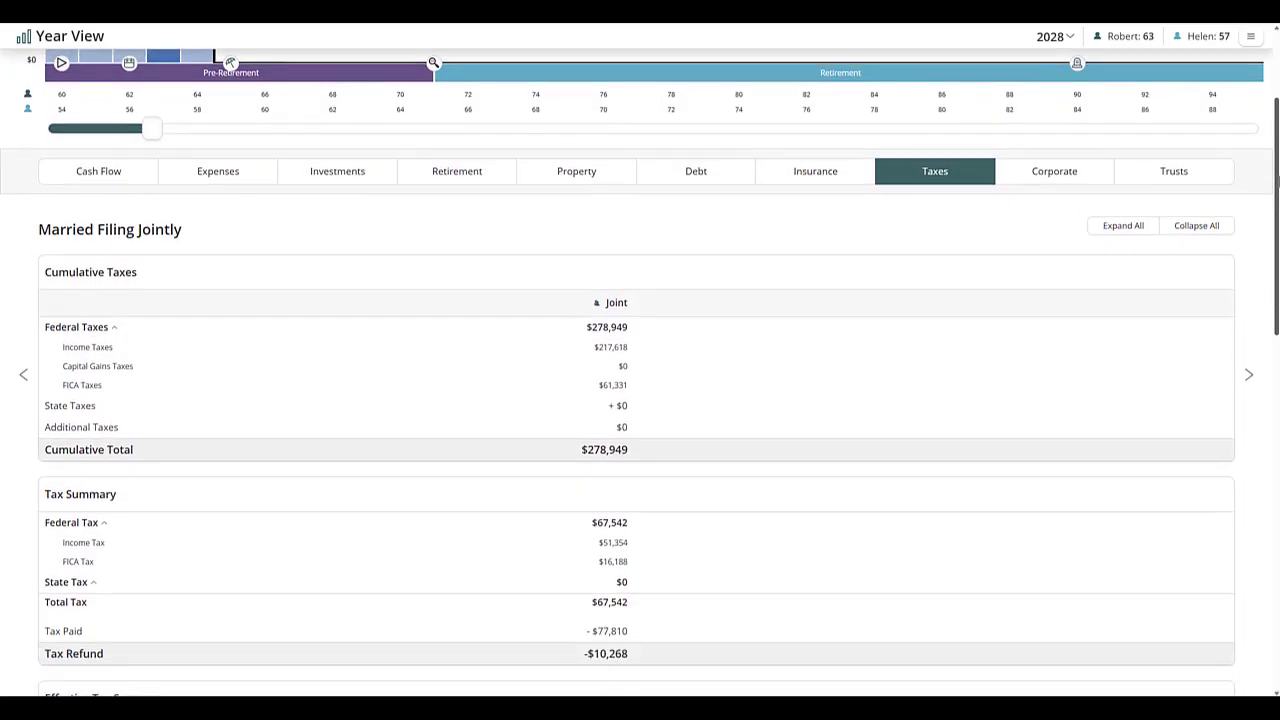
pyautogui.scroll(-6, 640, 400)
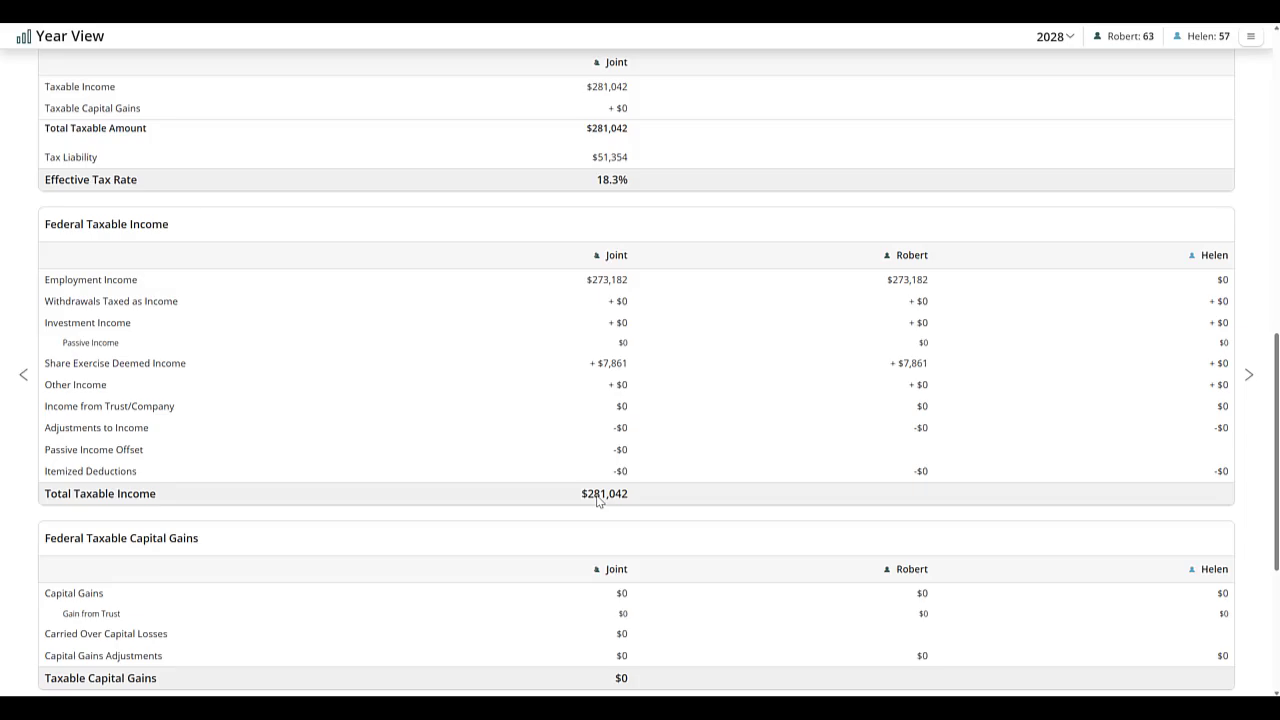
pyautogui.moveTo(1275, 477); pyautogui.dragTo(1275, 200)
pyautogui.click(224, 289)
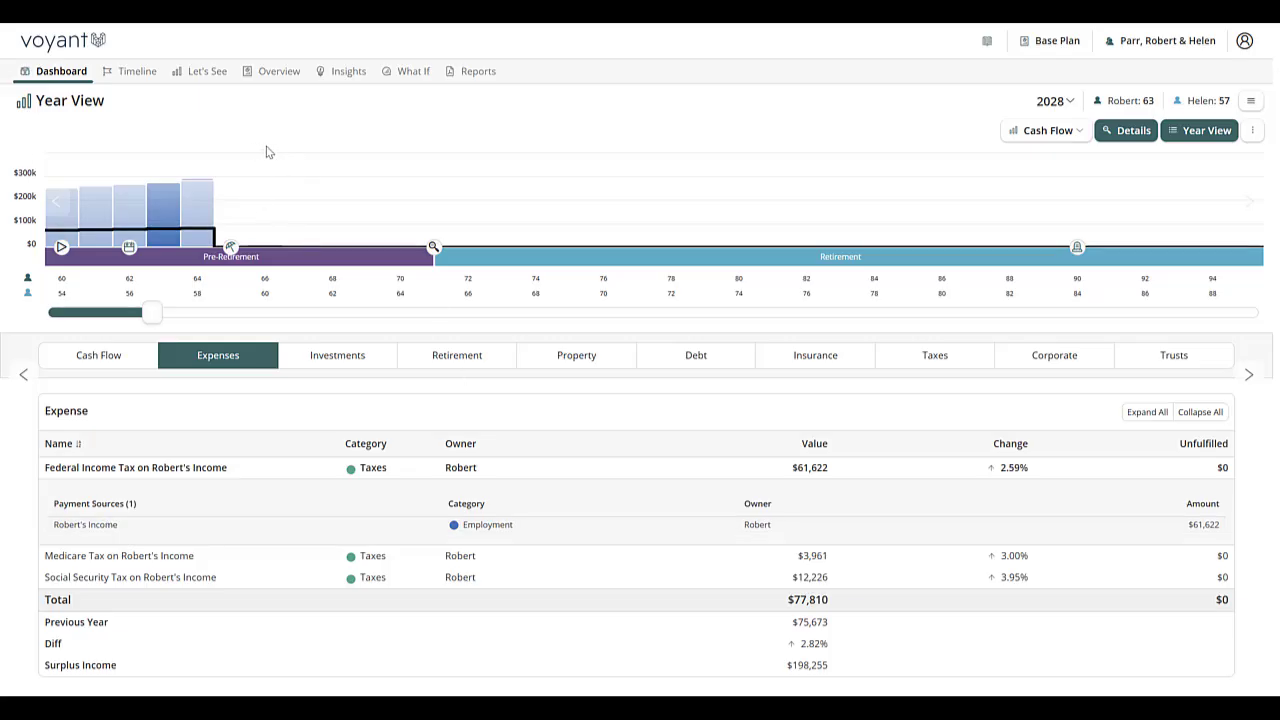
# View the plan's Assets chart in the year view and on the dashboard, and return the dashboard to the Cash Flow chart.
pyautogui.click(1036, 134)
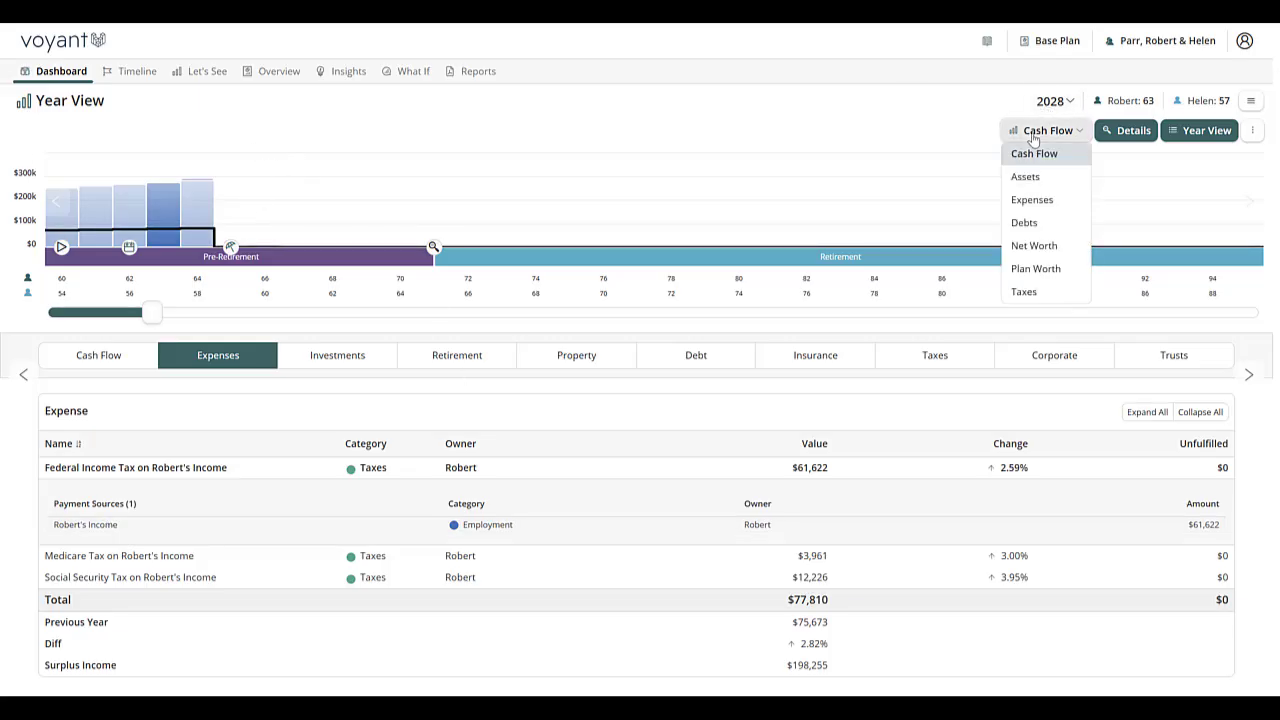
pyautogui.click(1033, 180)
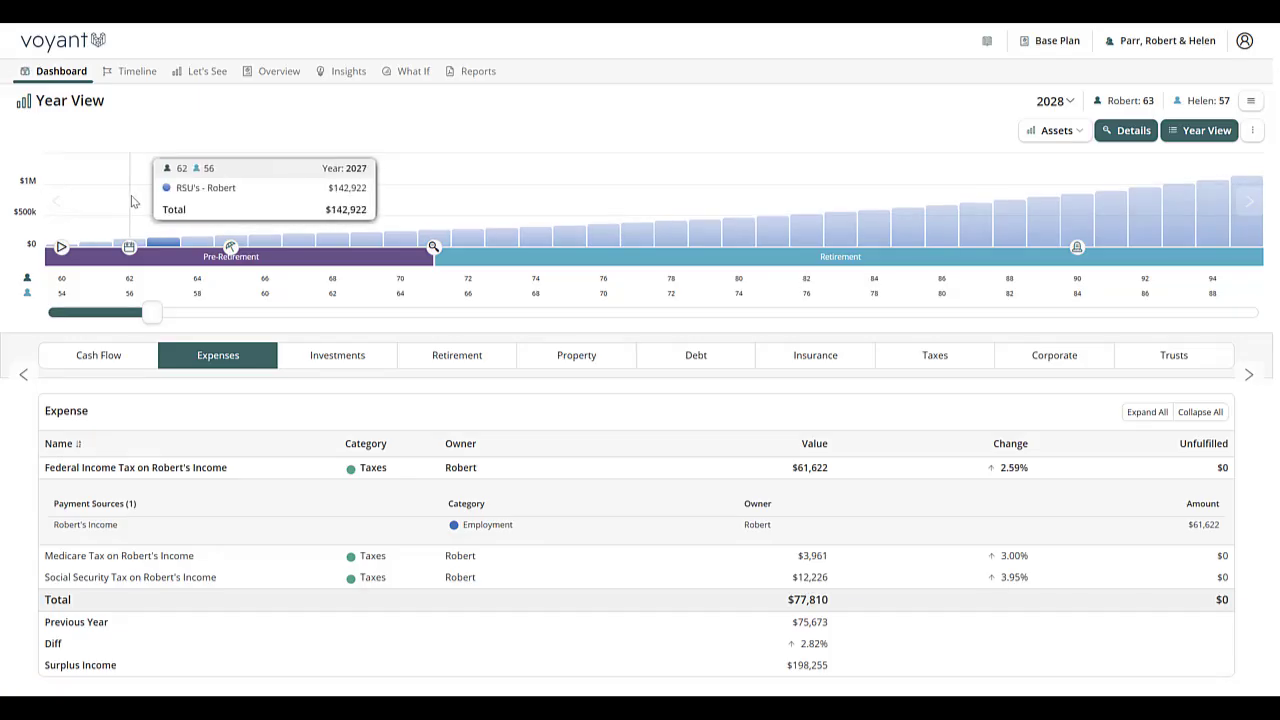
pyautogui.click(61, 71)
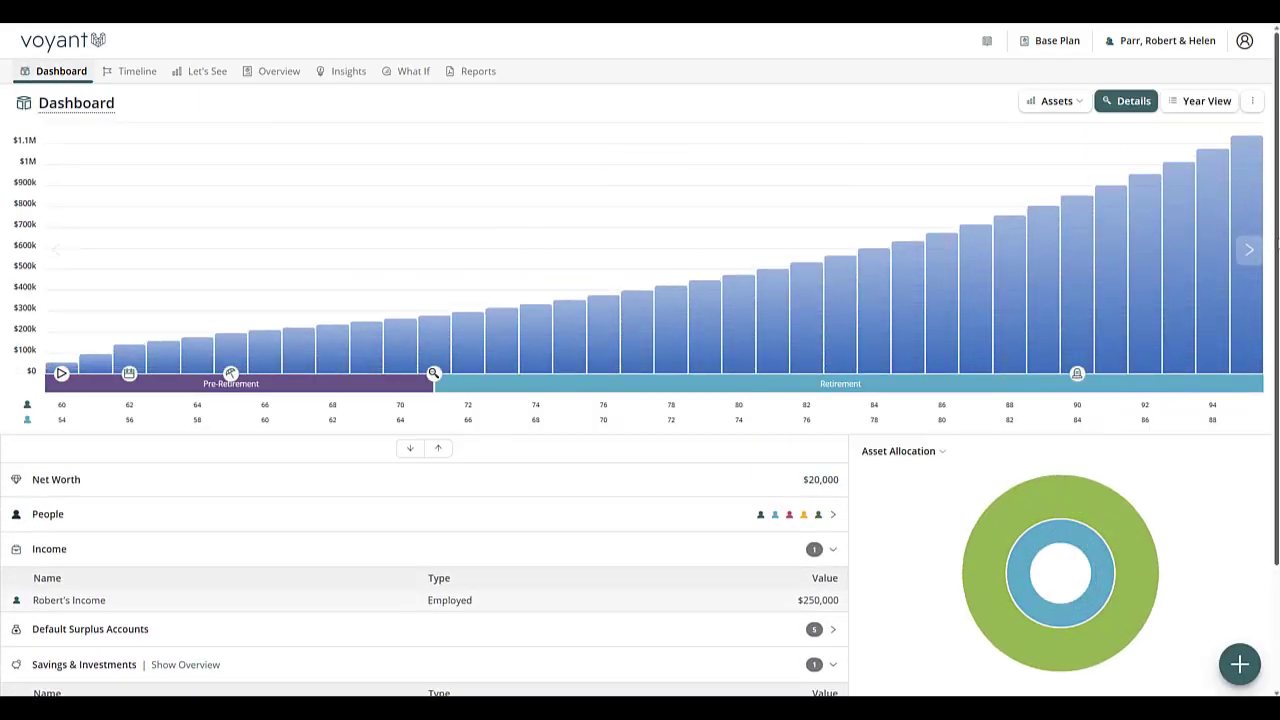
pyautogui.click(1058, 102)
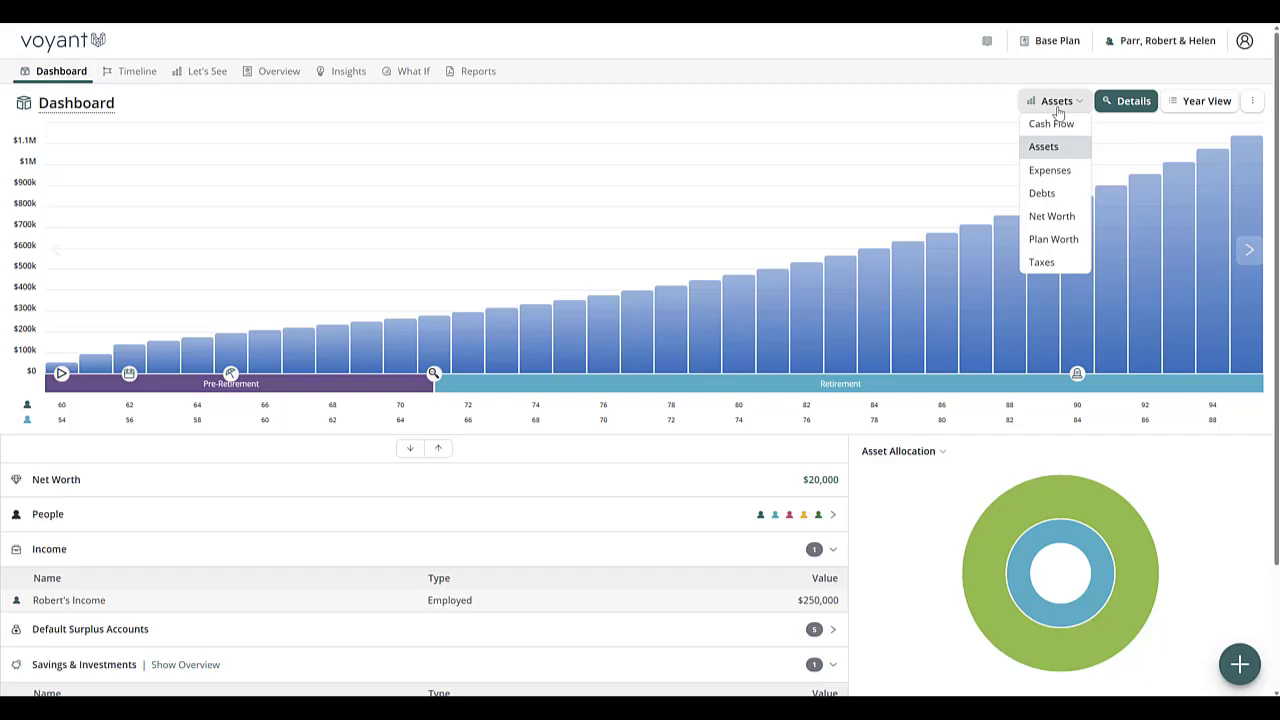
pyautogui.click(1057, 123)
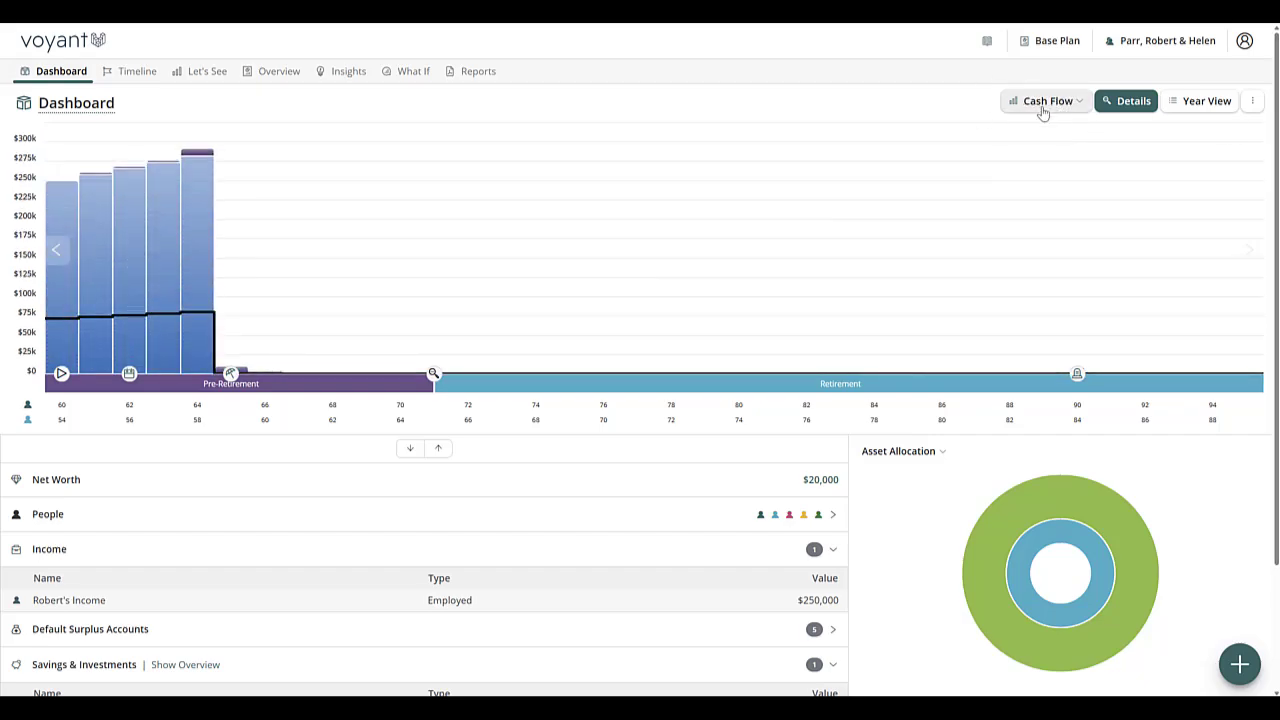
# Set the RSU grant's liquidation type to Fixed Amount (Recurring) with the age-65 Retirement event as its liquidation event.
pyautogui.scroll(-3, 1228, 377)
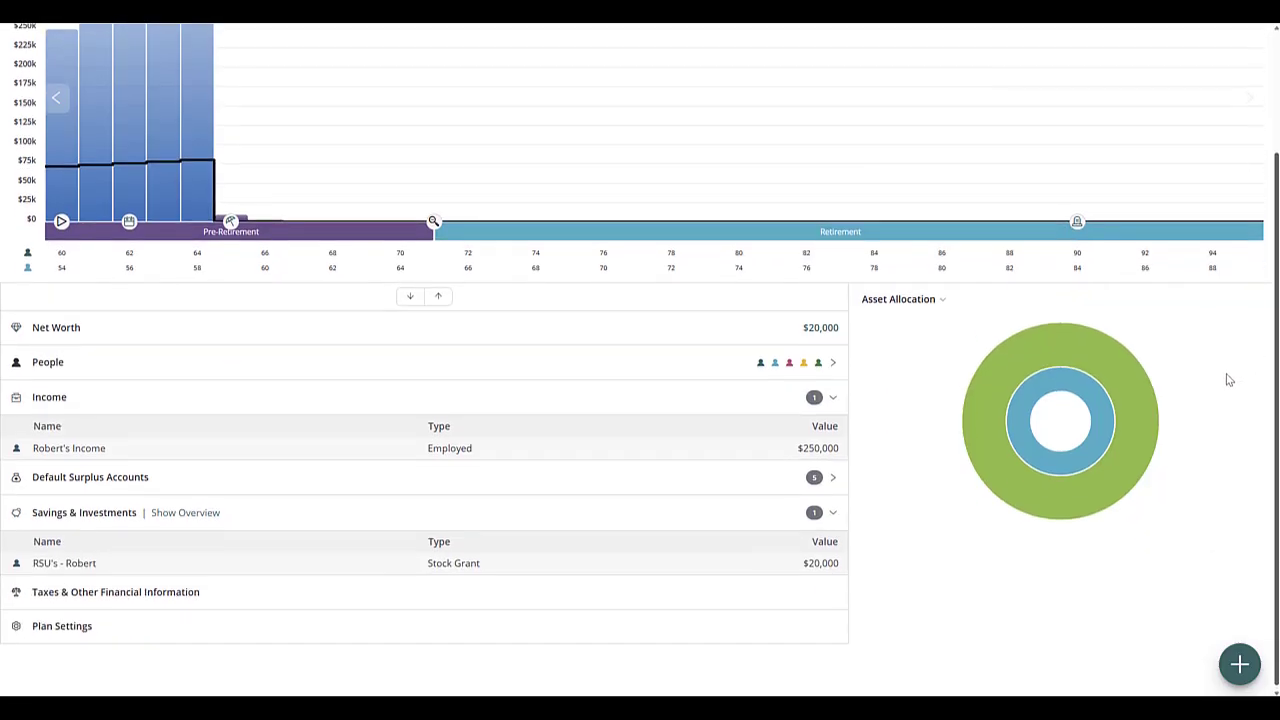
pyautogui.click(530, 568)
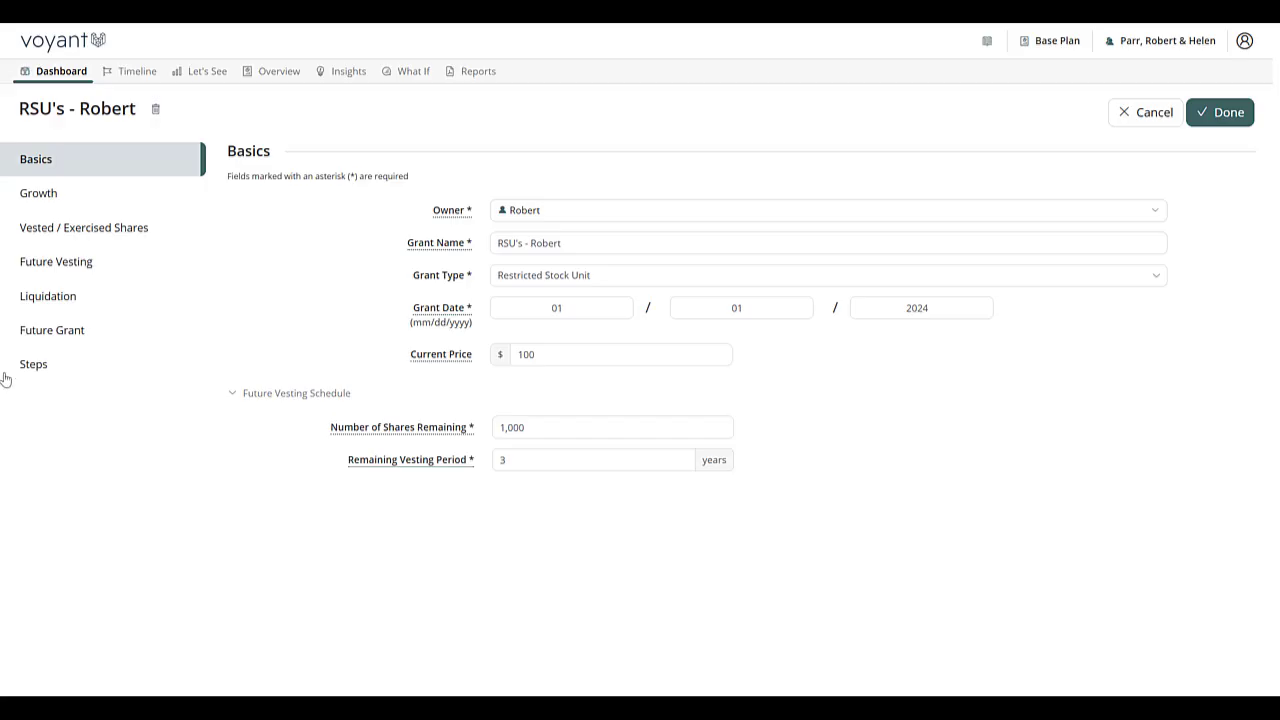
pyautogui.click(43, 300)
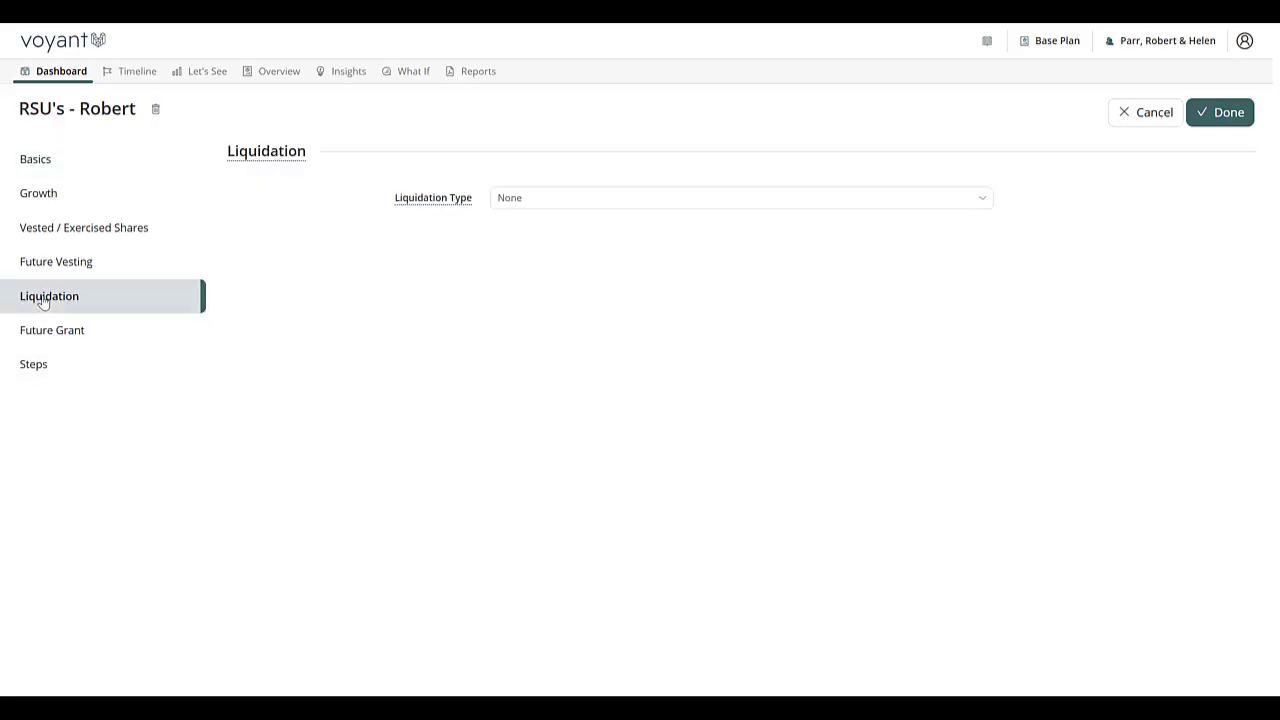
pyautogui.click(530, 199)
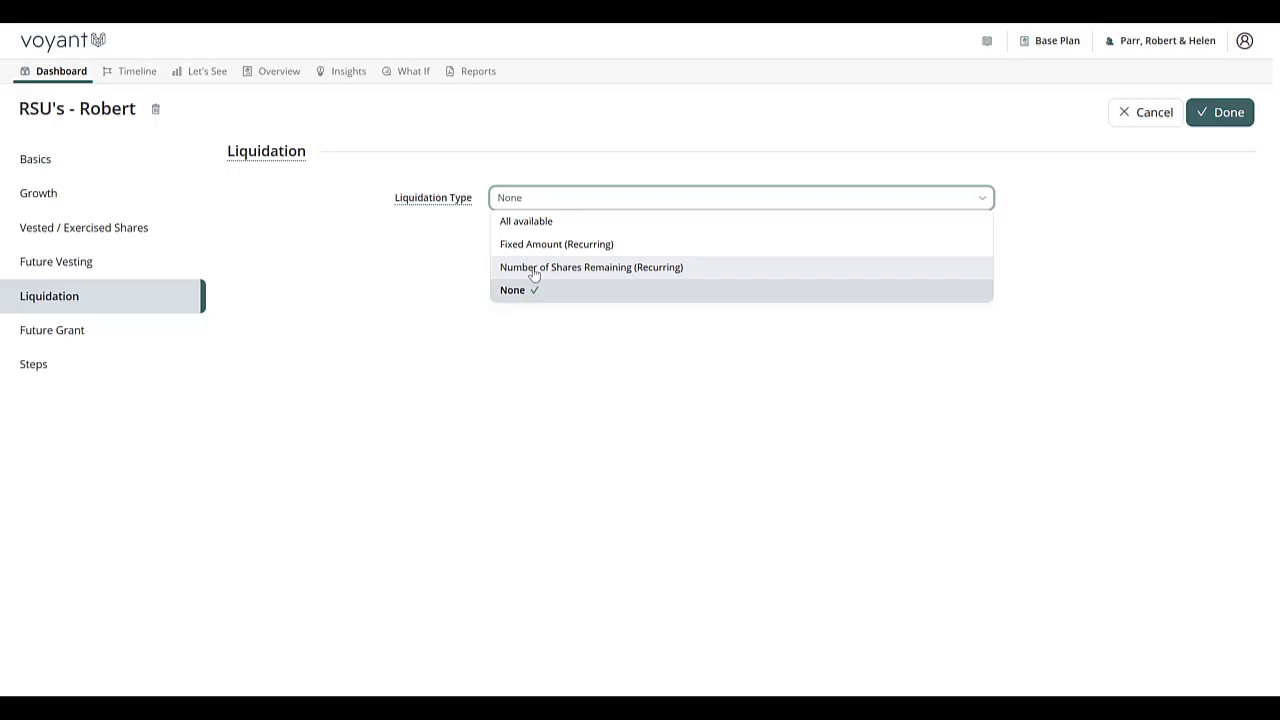
pyautogui.click(530, 244)
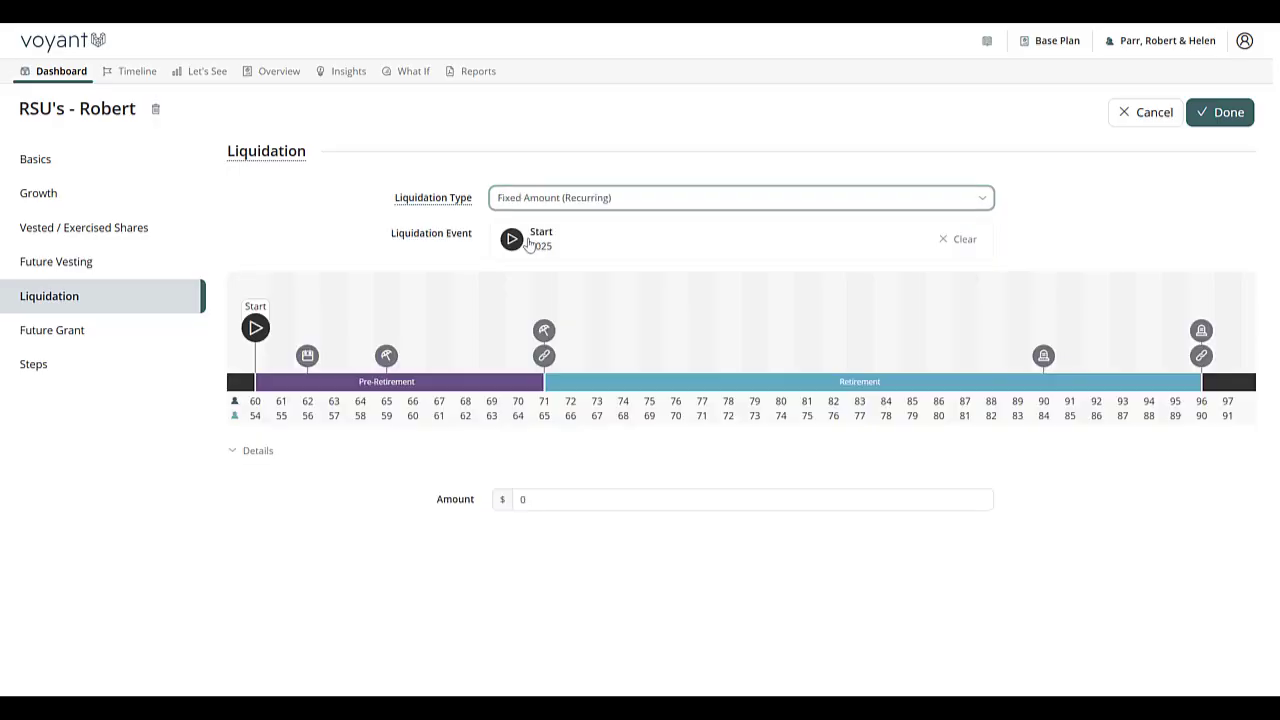
pyautogui.click(387, 358)
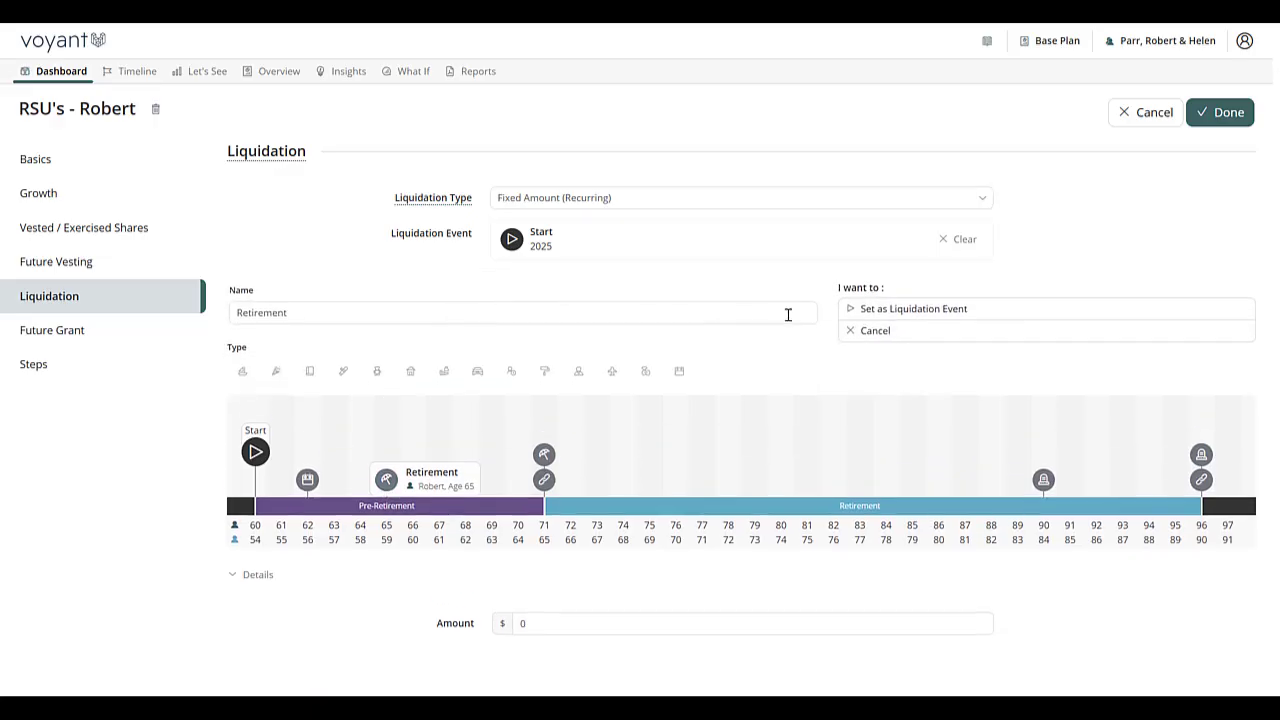
pyautogui.click(933, 318)
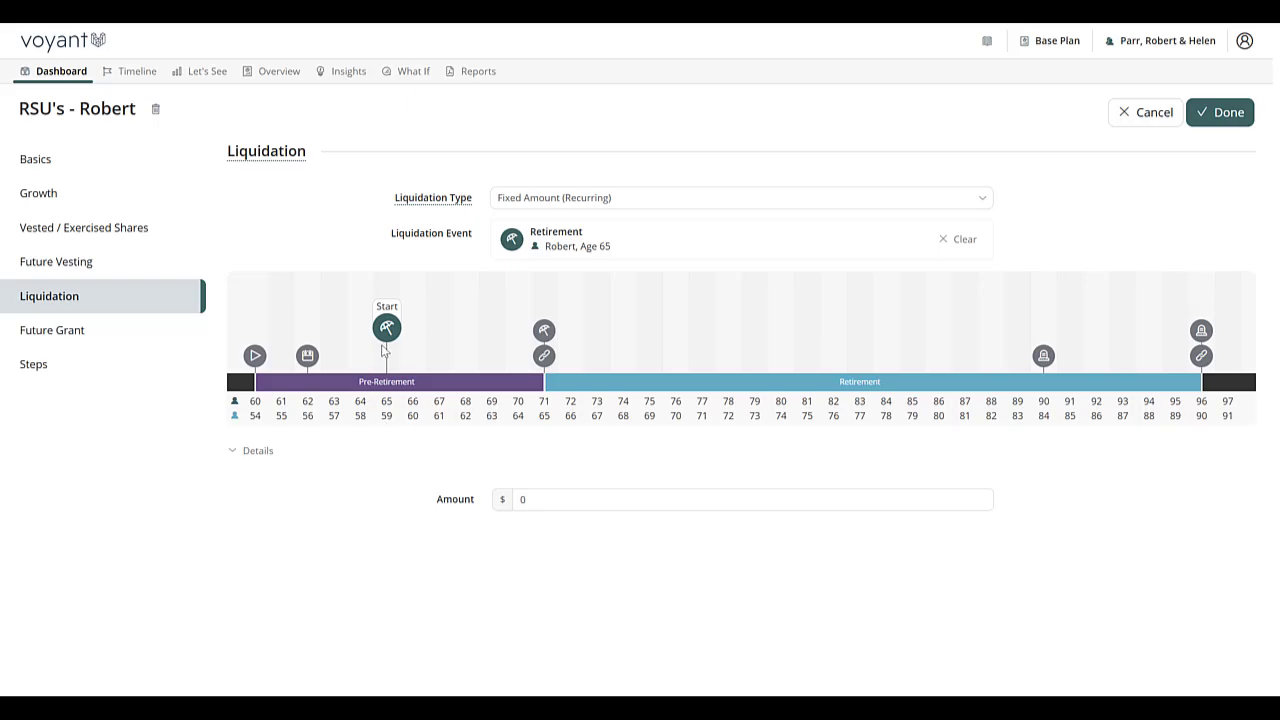
# Set the recurring liquidation amount to $10,000 and save the stock grant.
pyautogui.click(574, 499)
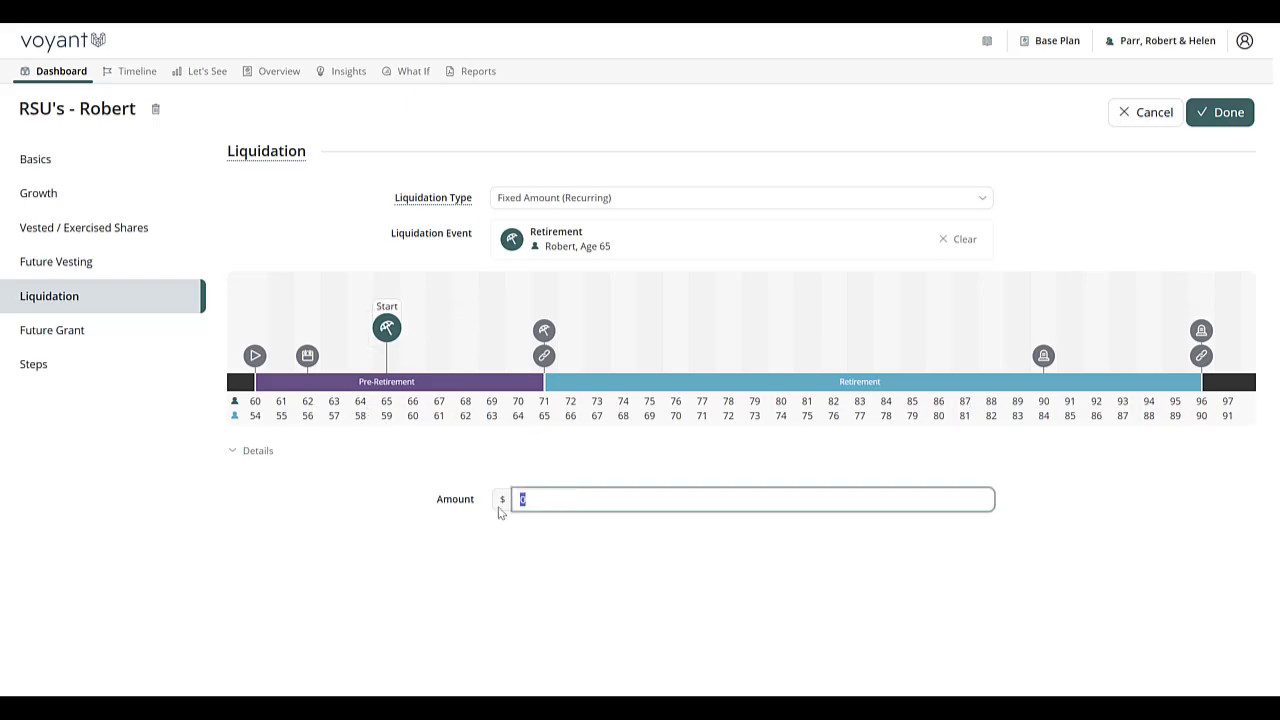
pyautogui.write('10,000')
pyautogui.click(1220, 113)
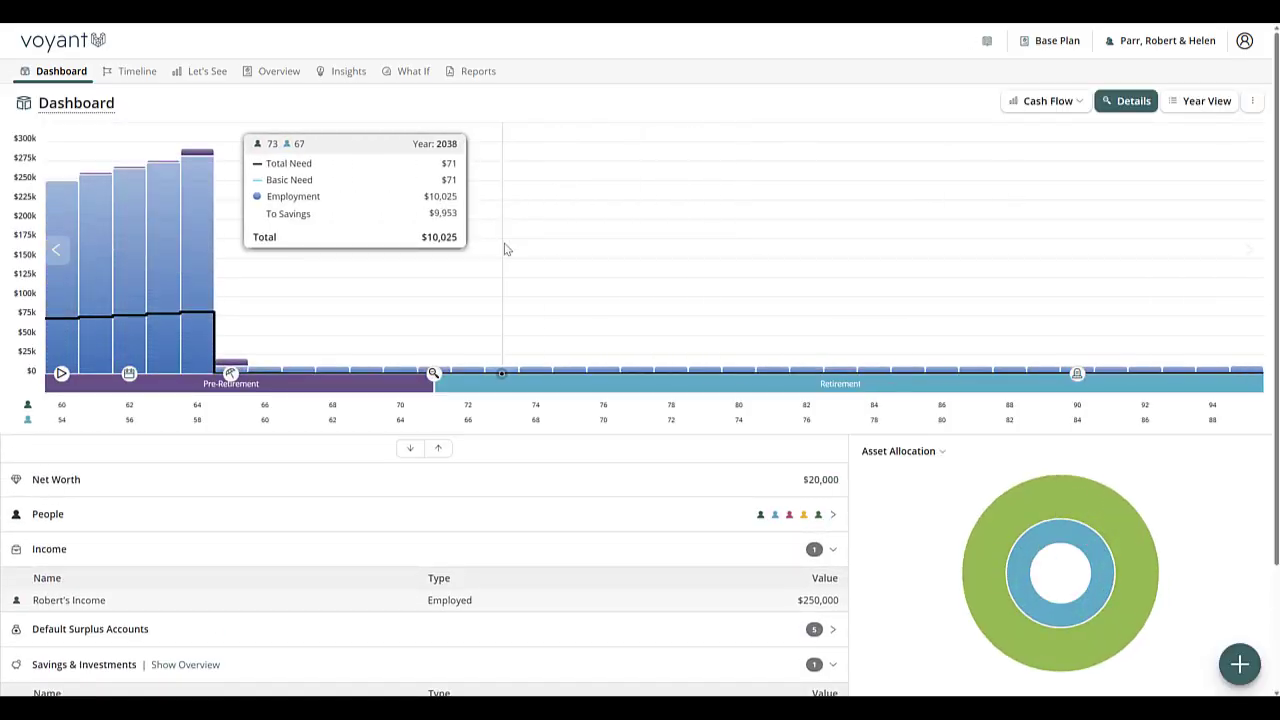
# Examine the cash flow chart from retirement onward and the 2031 income in the year view.
pyautogui.moveTo(248, 311)
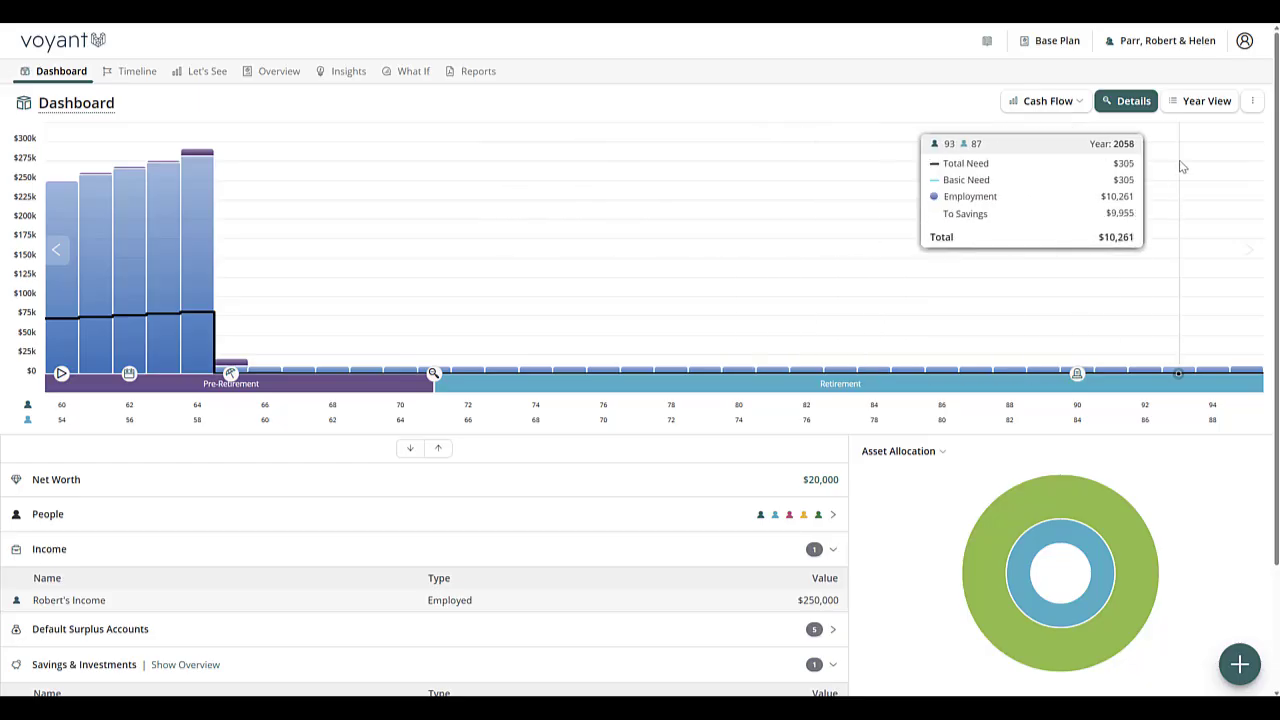
pyautogui.click(1204, 106)
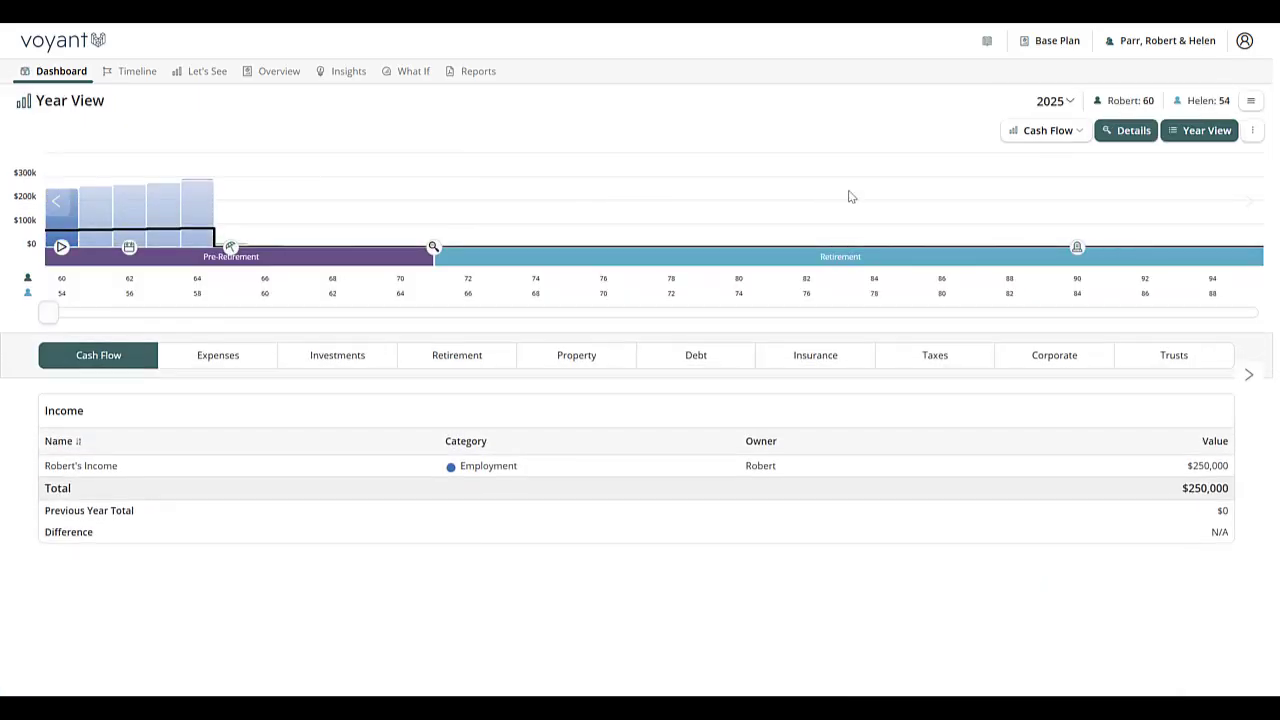
pyautogui.moveTo(48, 314); pyautogui.dragTo(255, 312)
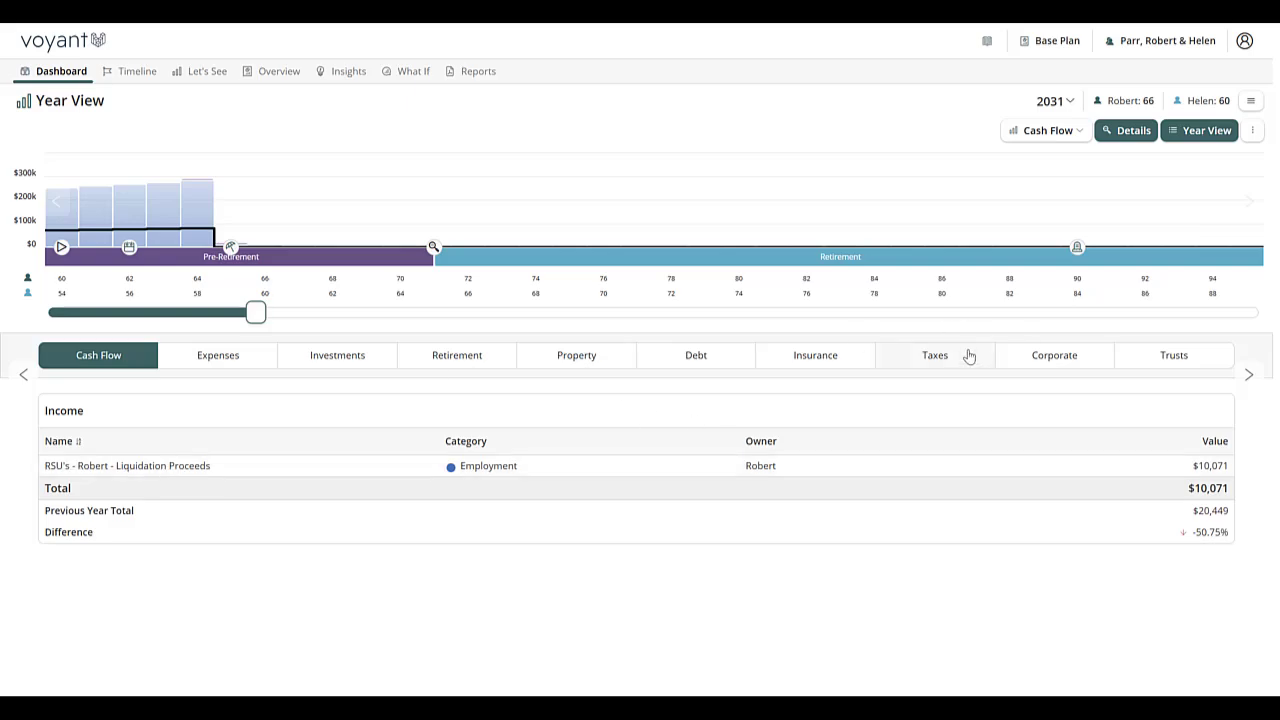
# Review the 2031 tax details, including federal taxable income and taxable capital gains.
pyautogui.click(969, 357)
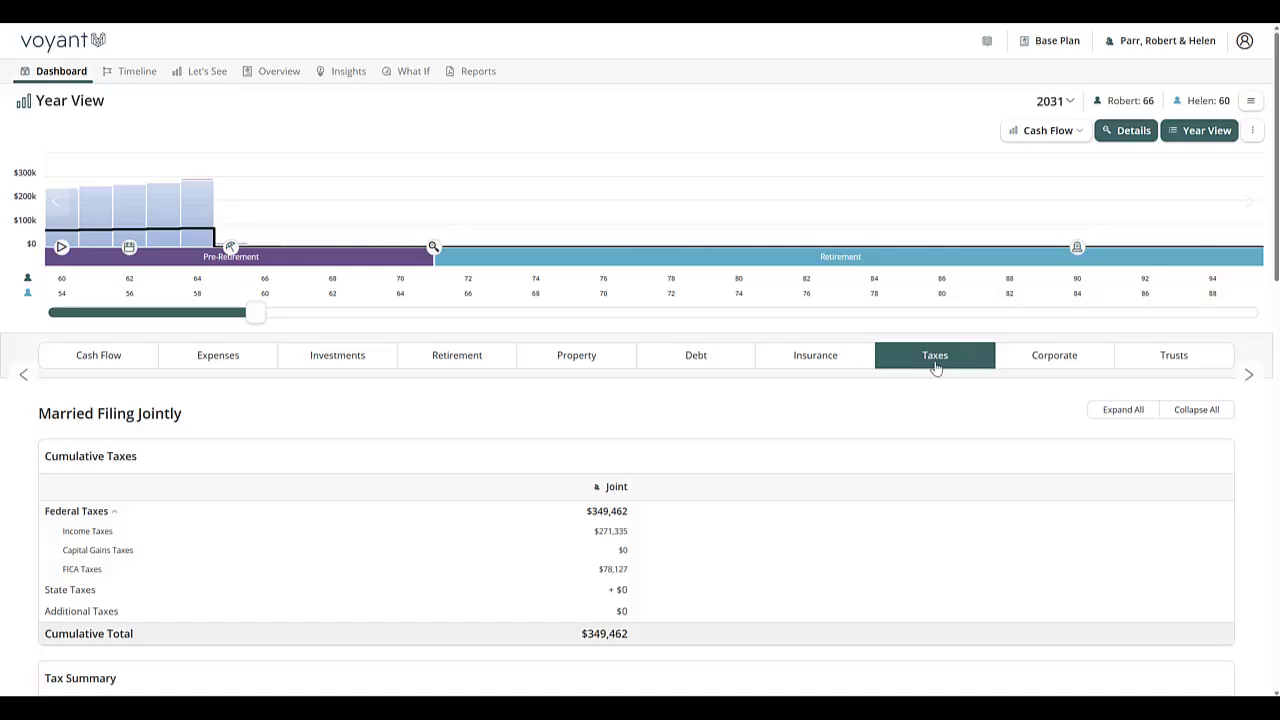
pyautogui.scroll(-2, 935, 368)
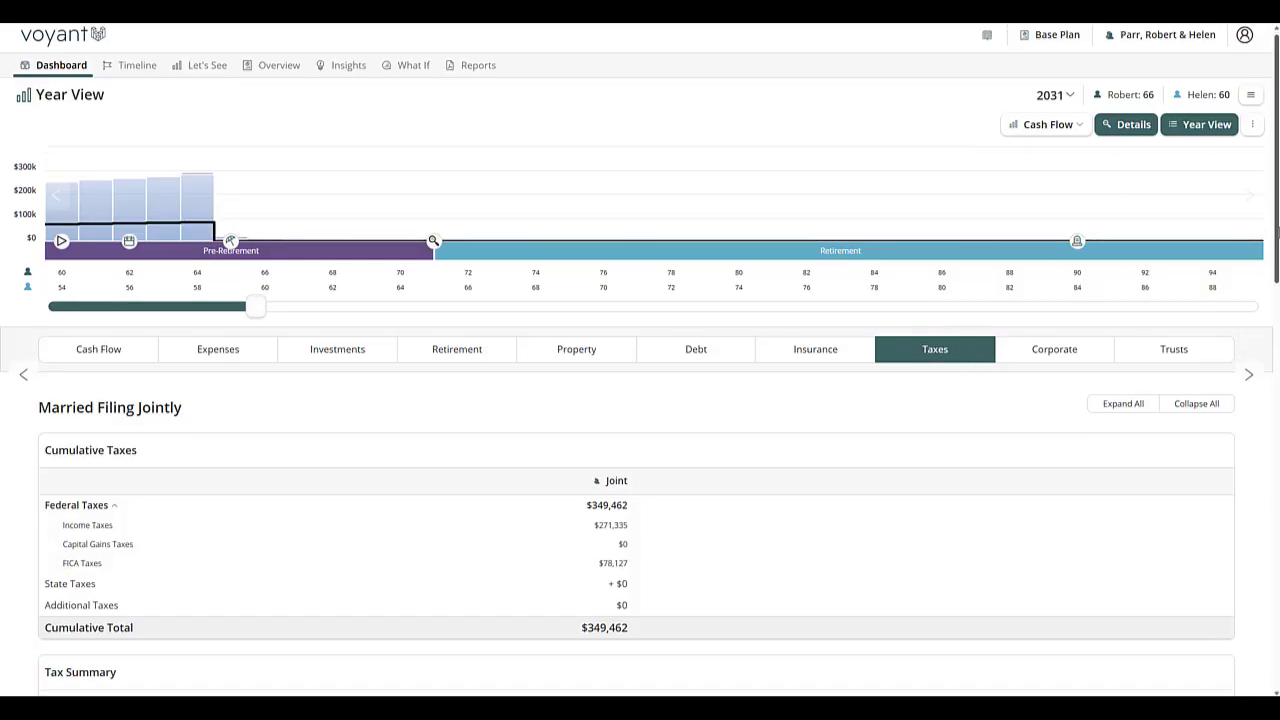
pyautogui.moveTo(1276, 290); pyautogui.dragTo(1276, 483)
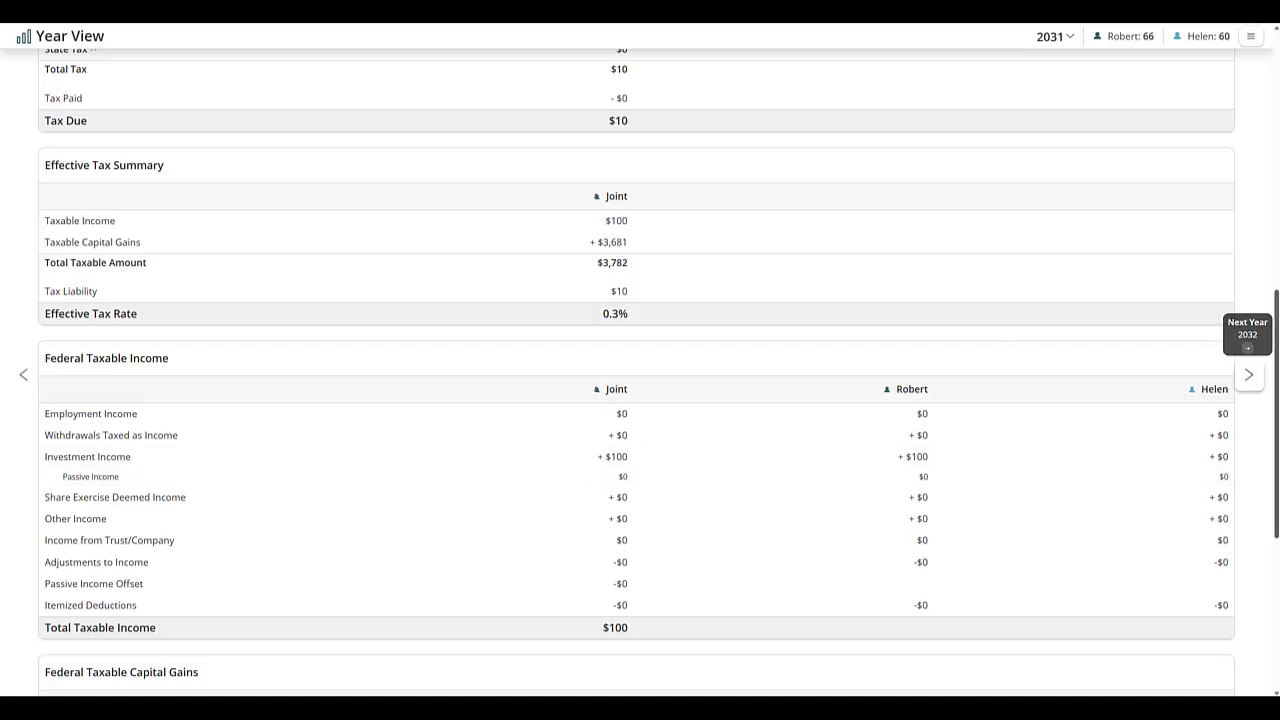
pyautogui.moveTo(1276, 452); pyautogui.dragTo(1276, 570)
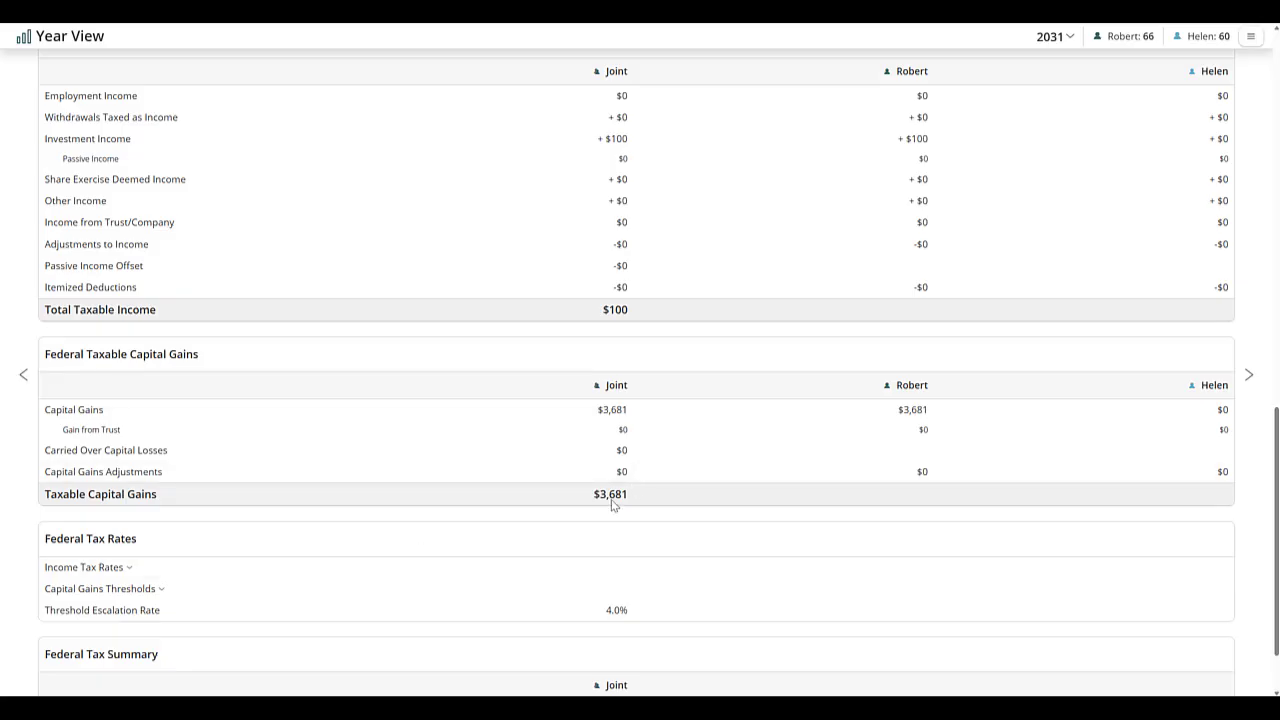
pyautogui.scroll(10, 630, 500)
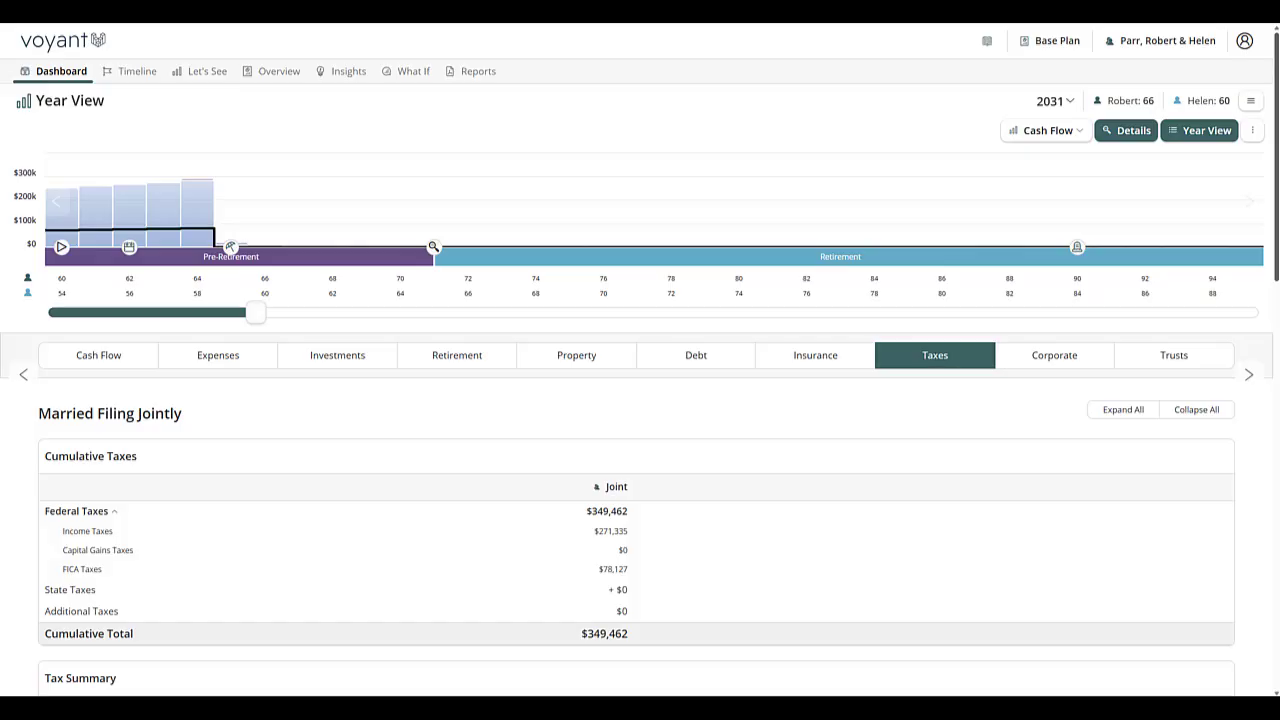
# Open a support request for sharing the client's access and make its message field ready for text.
pyautogui.click(1165, 42)
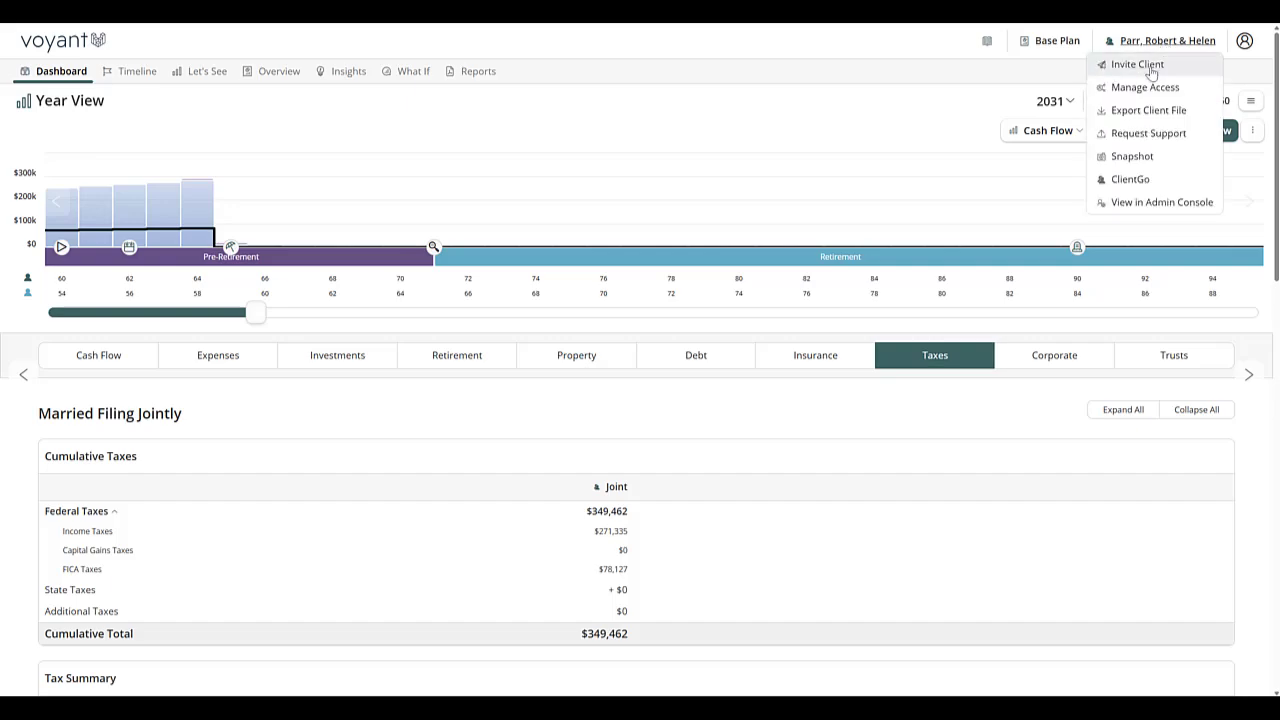
pyautogui.click(1125, 134)
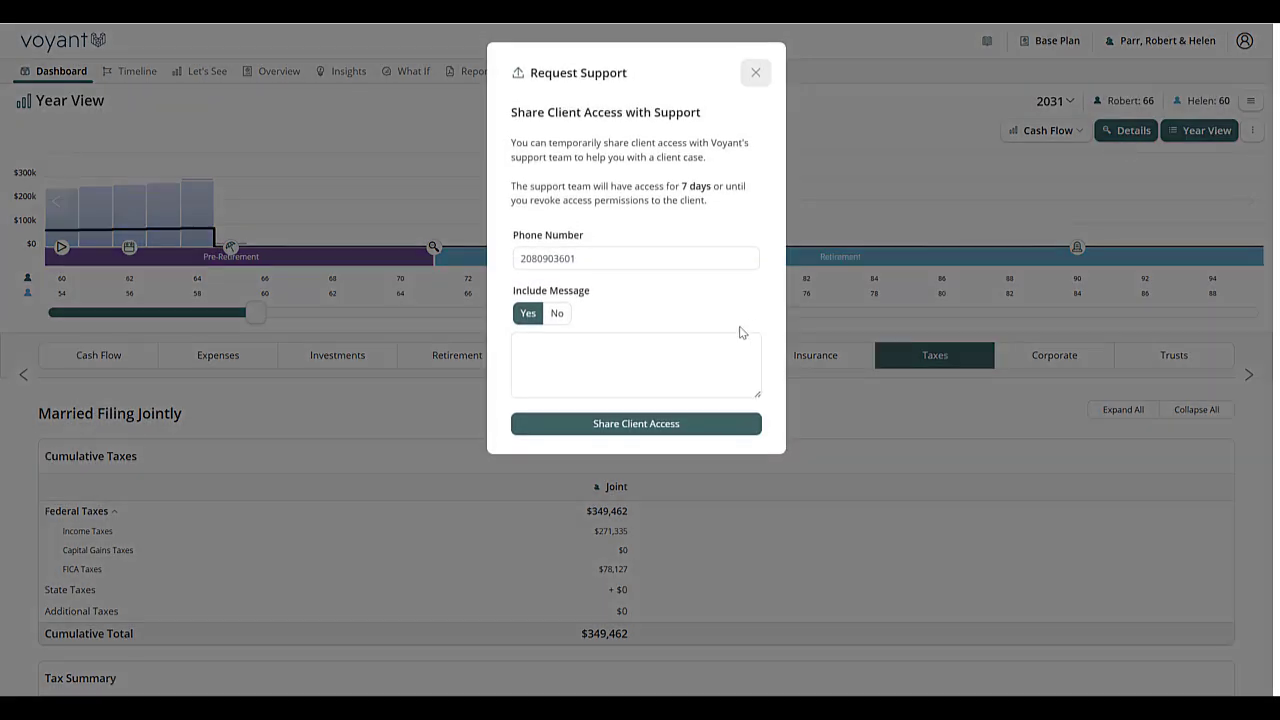
pyautogui.click(653, 371)
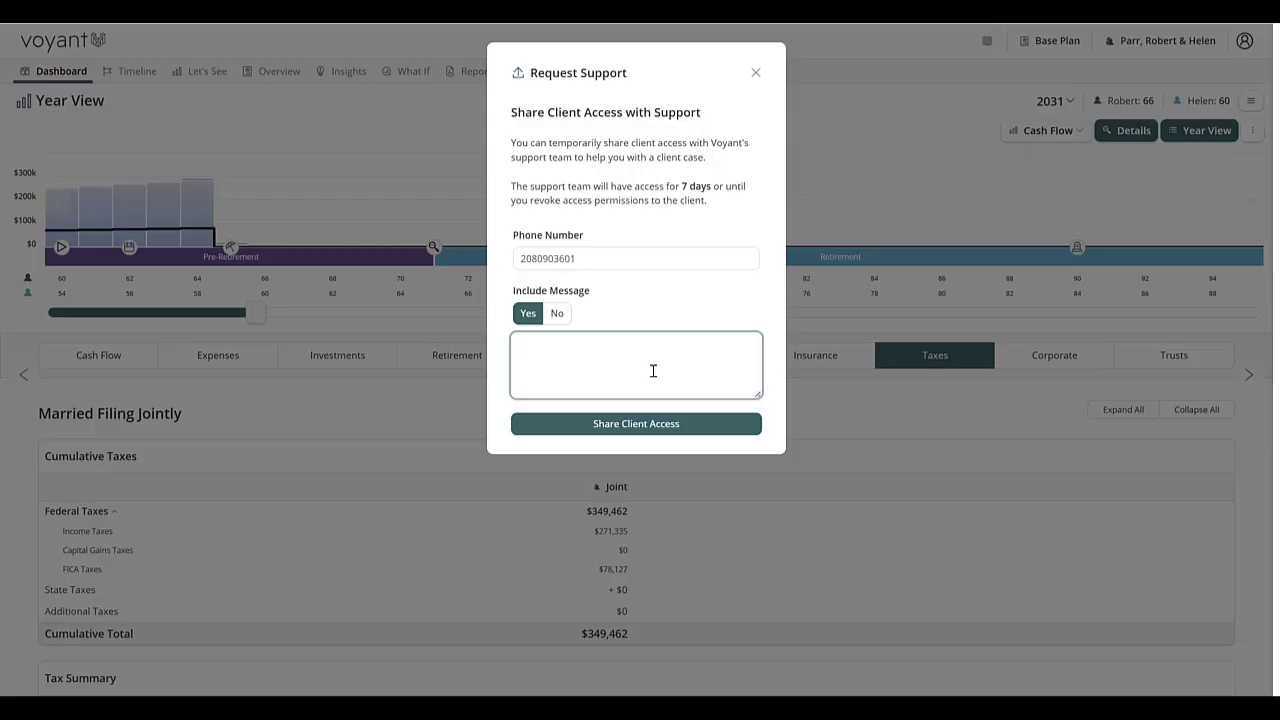